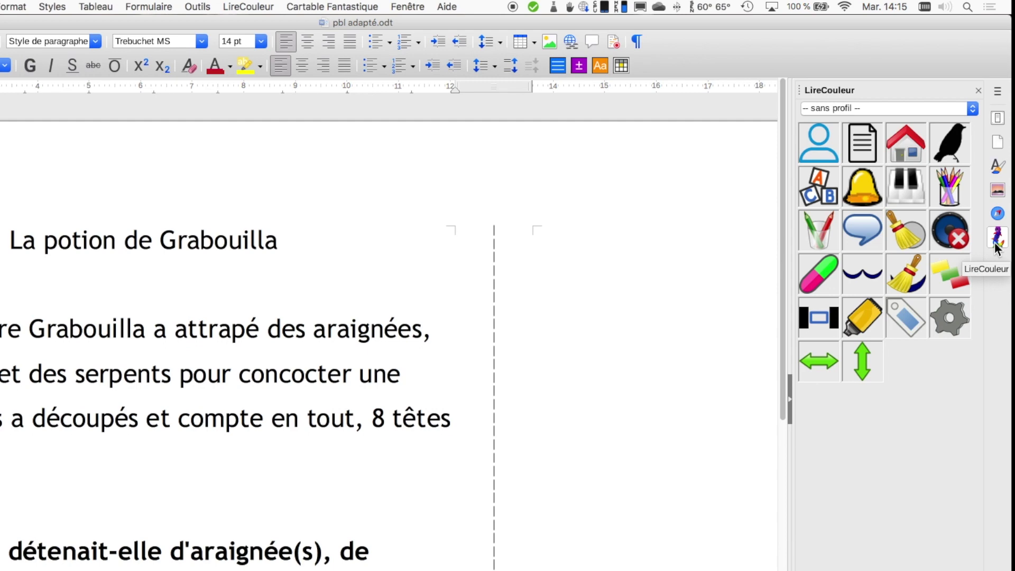
Collapse and reopen the LireCouleur sidebar, and shrink then enlarge its function icons.
{"action": "left_click", "coordinate": [996, 247]}
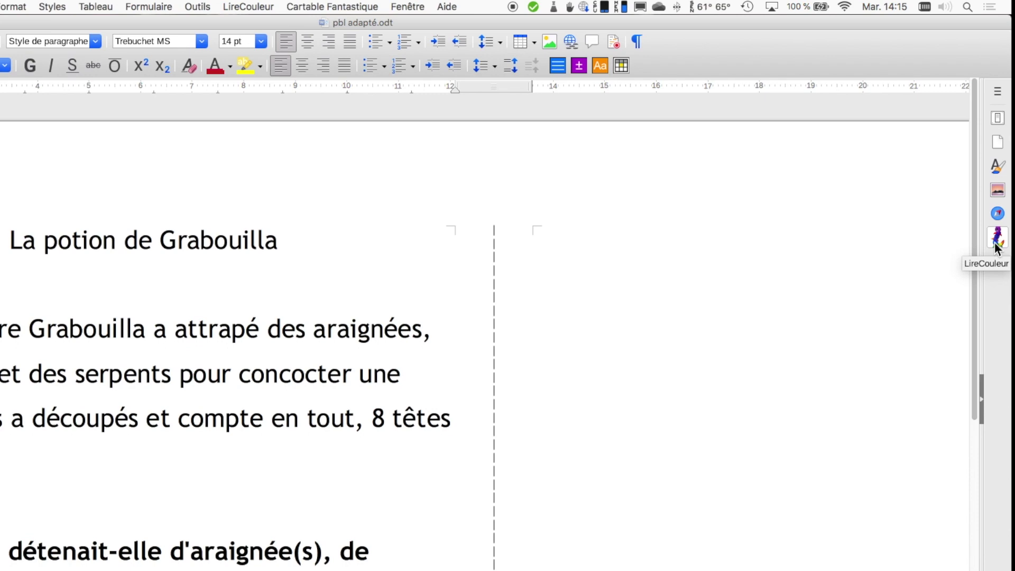
{"action": "left_click", "coordinate": [996, 248]}
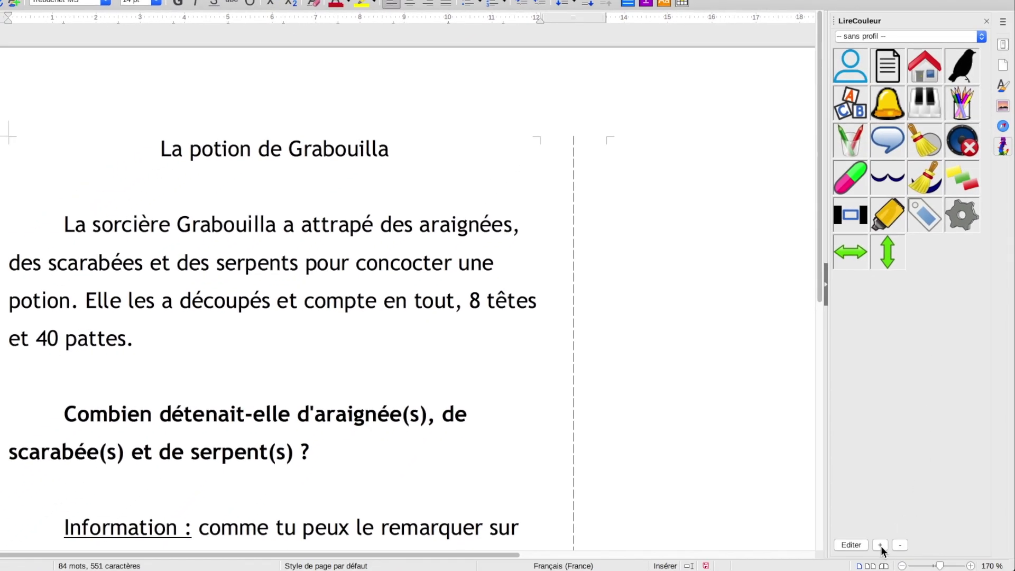
{"action": "left_click", "coordinate": [900, 546]}
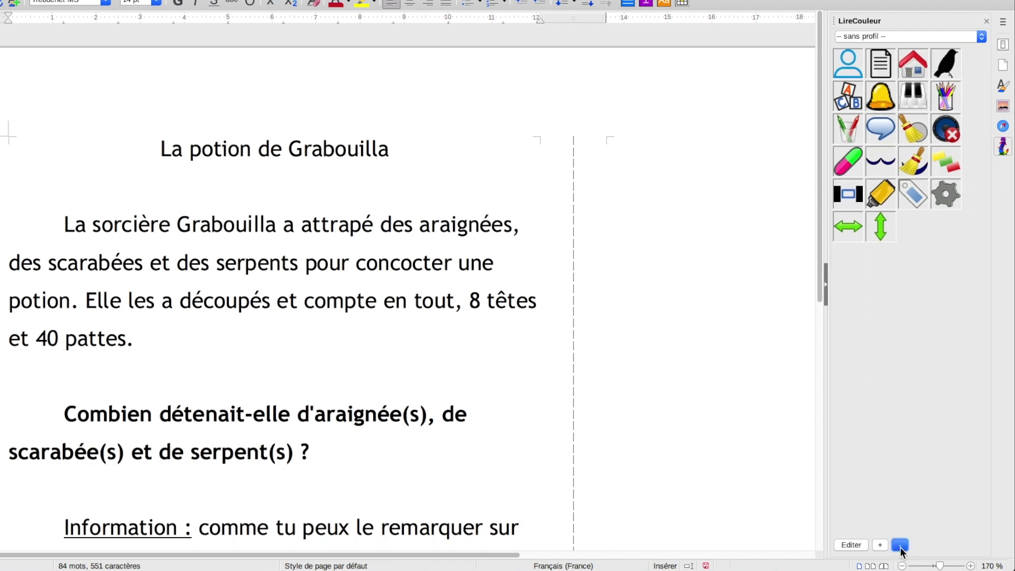
{"action": "left_click", "coordinate": [880, 545]}
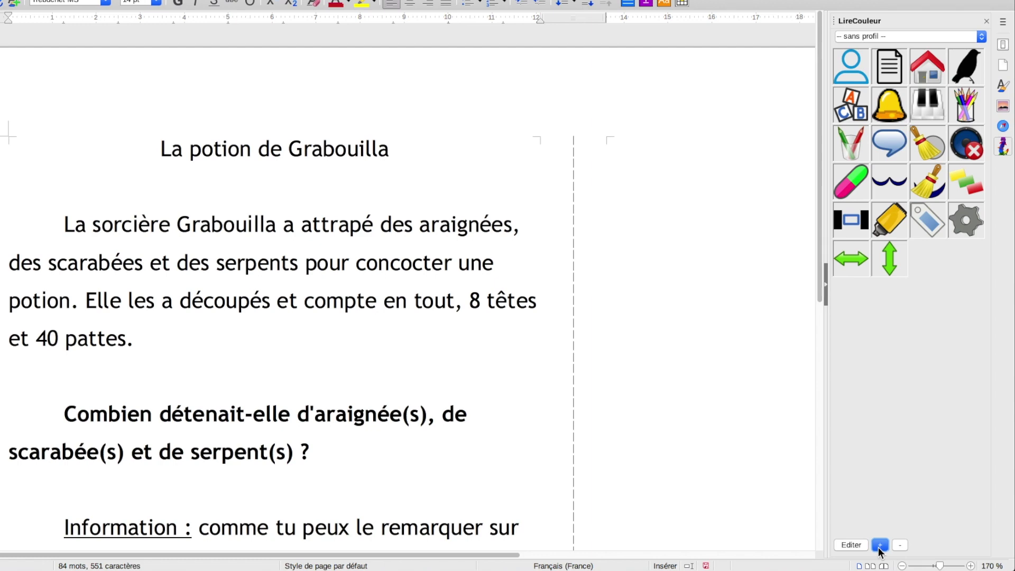
Add the two magnifying-glass functions to the LireCouleur sidebar's selection of displayed functions.
{"action": "left_click", "coordinate": [854, 549]}
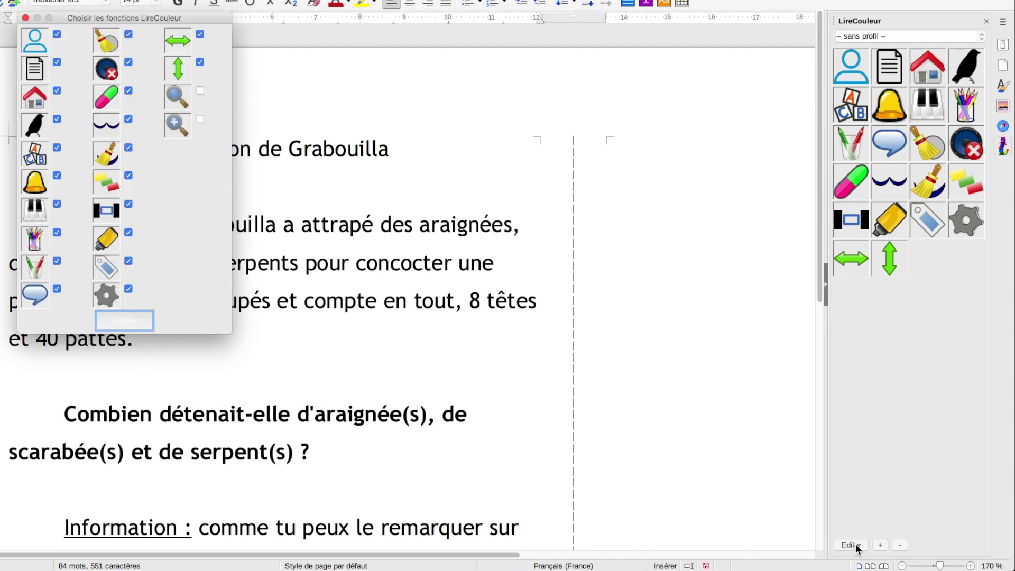
{"action": "left_click_drag", "start_coordinate": [209, 25], "coordinate": [710, 93]}
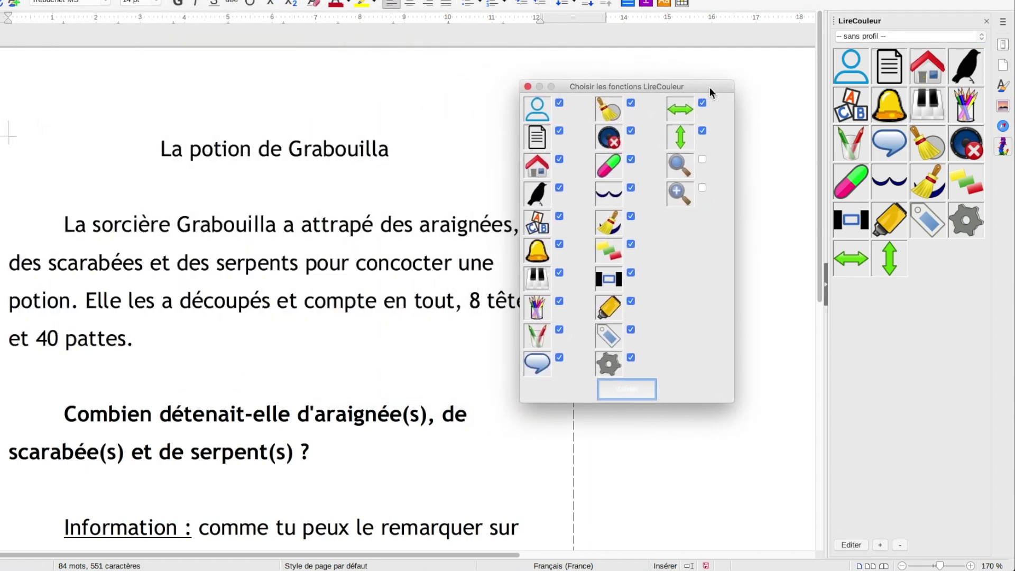
{"action": "left_click", "coordinate": [702, 159]}
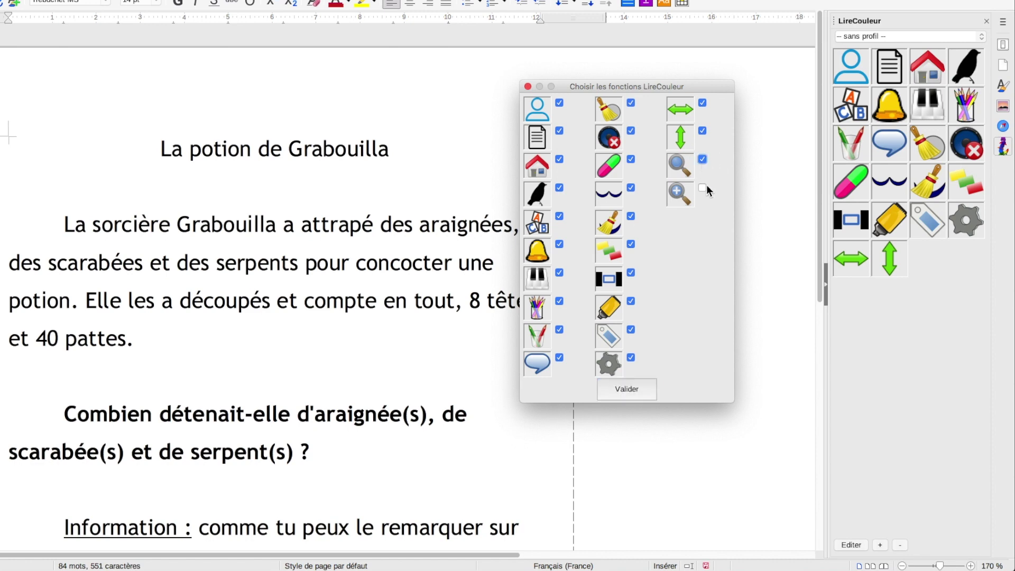
{"action": "left_click", "coordinate": [702, 187]}
{"action": "left_click", "coordinate": [626, 390]}
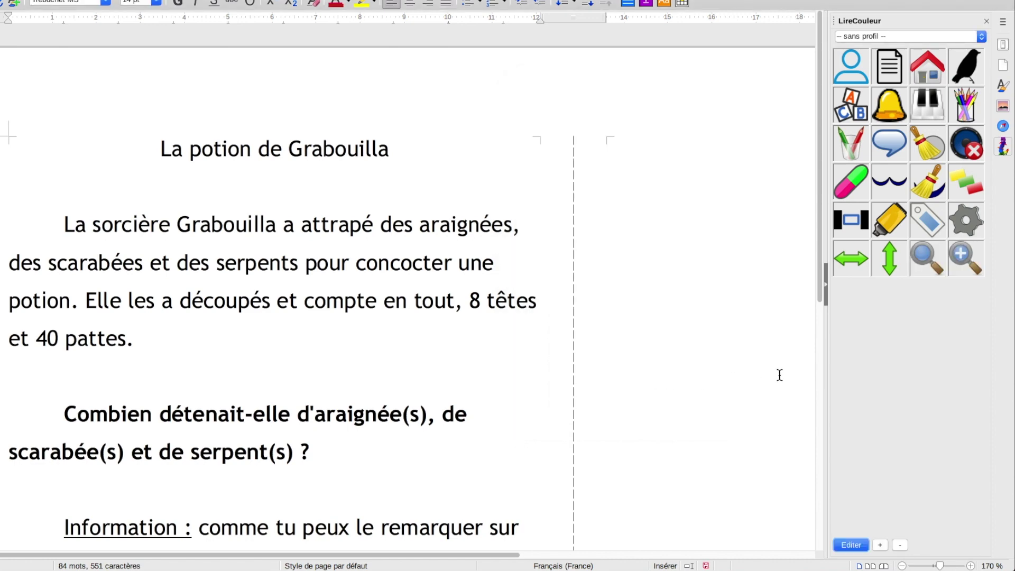
Colour the syllables of the paragraph from "La sorcière Grabouilla" to "et 40 pattes." and mark its silent letters.
{"action": "left_click", "coordinate": [415, 331]}
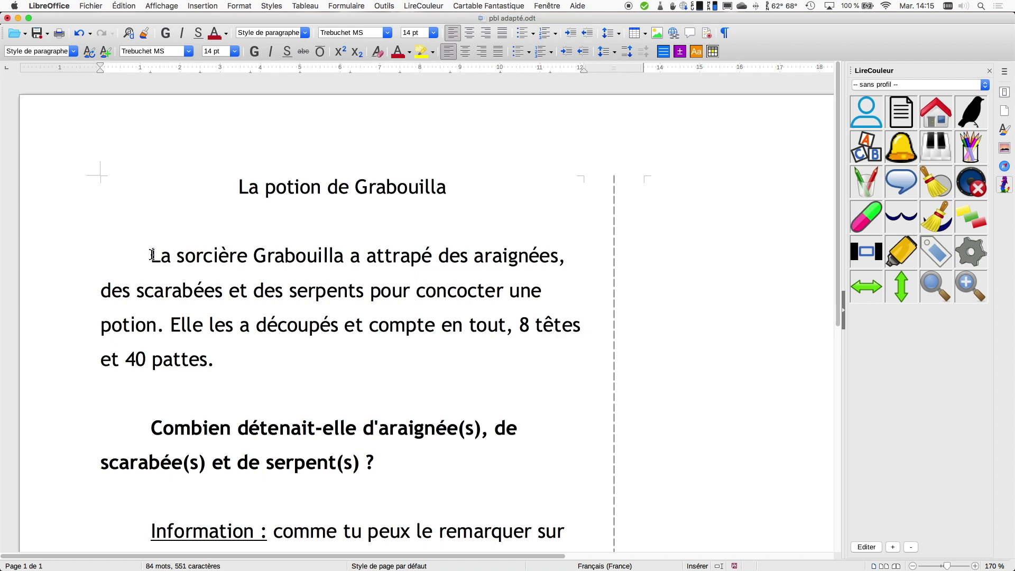
{"action": "left_click_drag", "start_coordinate": [152, 255], "coordinate": [242, 362]}
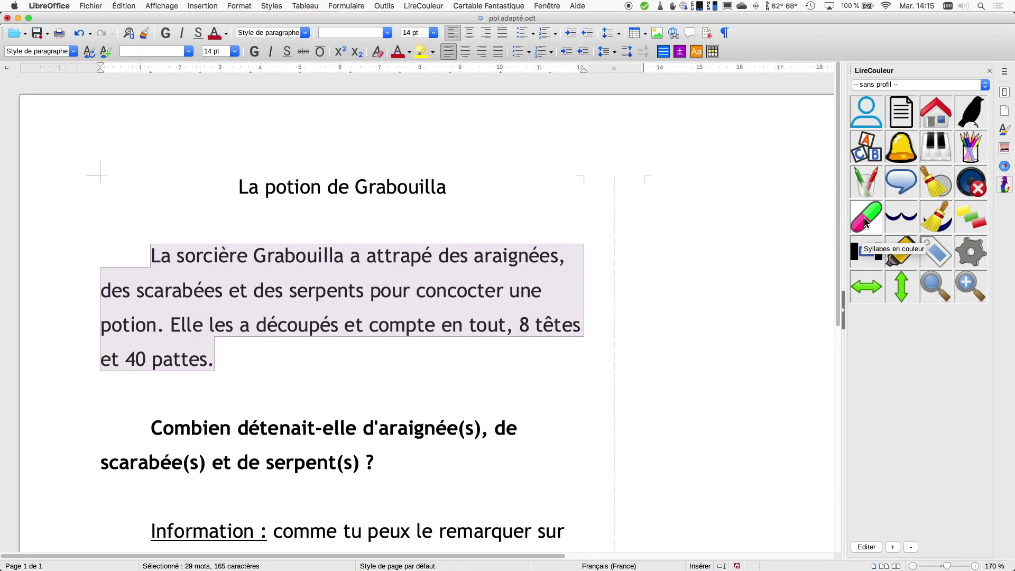
{"action": "left_click", "coordinate": [866, 221]}
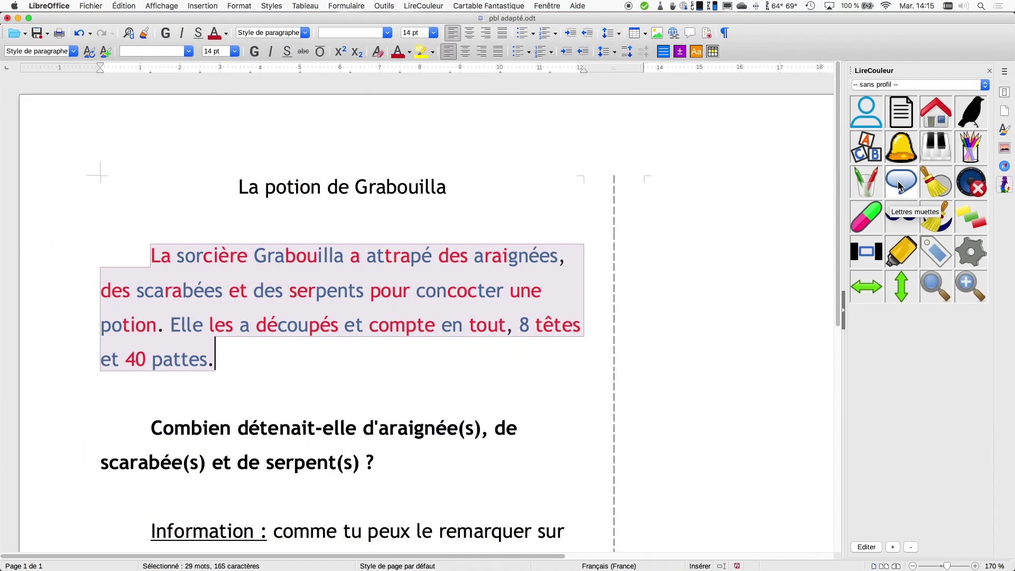
{"action": "left_click", "coordinate": [900, 186]}
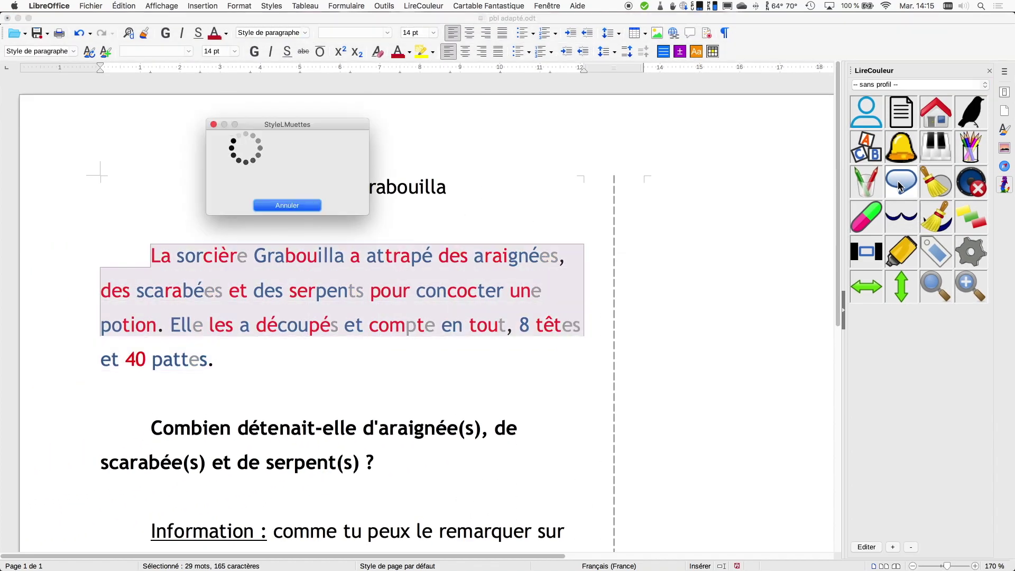
{"action": "left_click", "coordinate": [552, 358]}
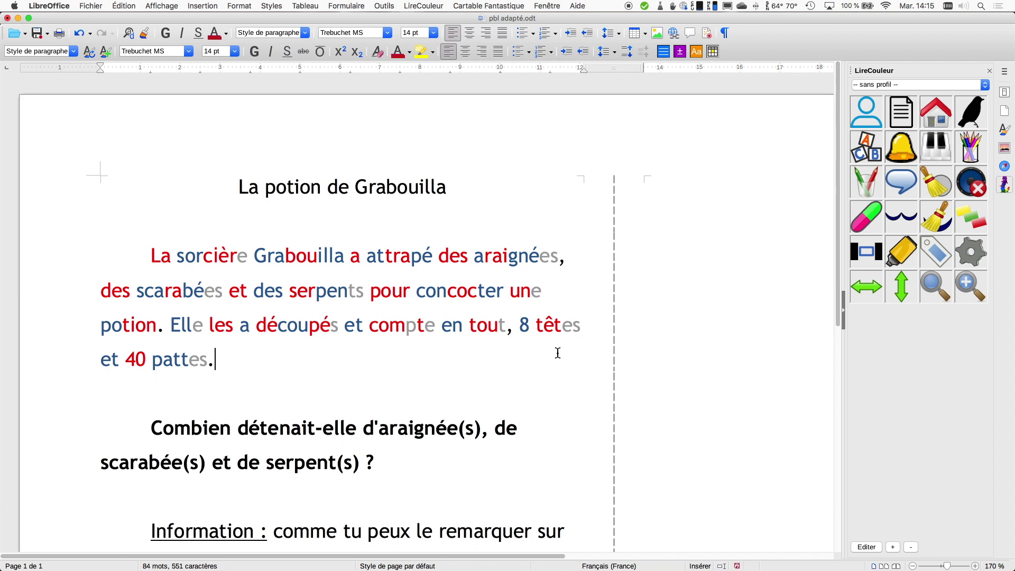
In the coloured-syllables configuration, set the font colour of syllable style 1 to Noir.
{"action": "left_click", "coordinate": [417, 7]}
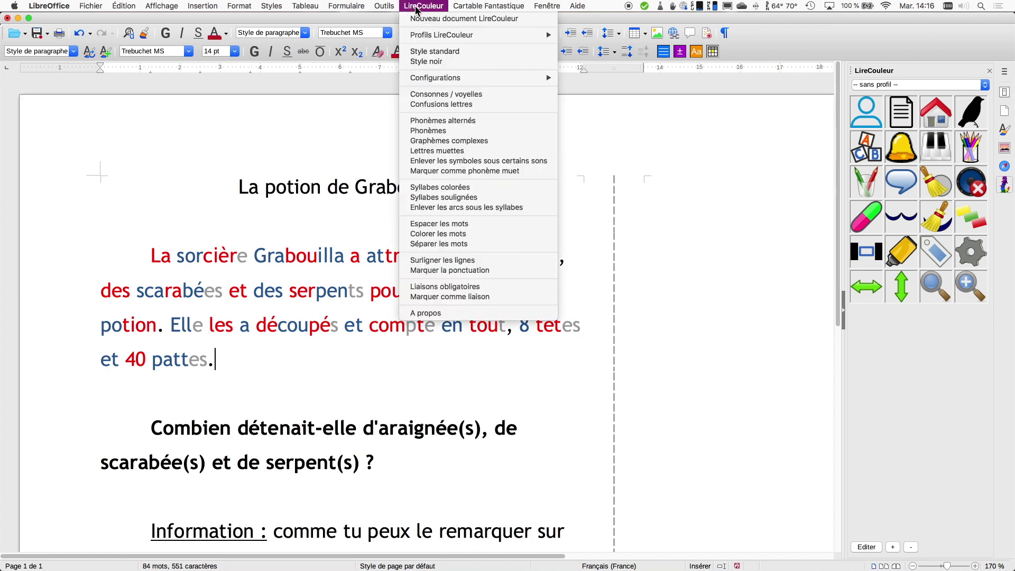
{"action": "mouse_move", "coordinate": [497, 80]}
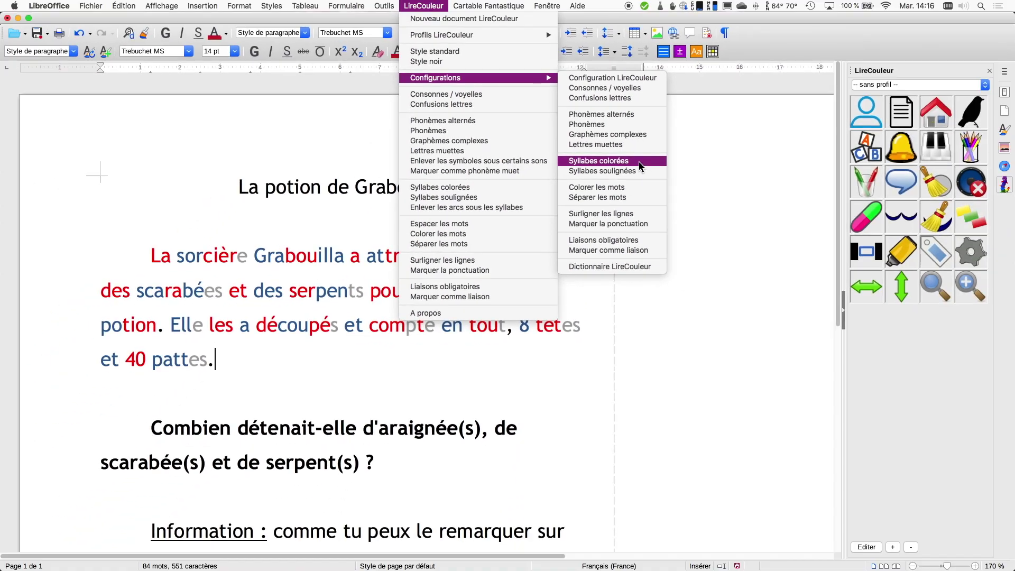
{"action": "left_click", "coordinate": [704, 240]}
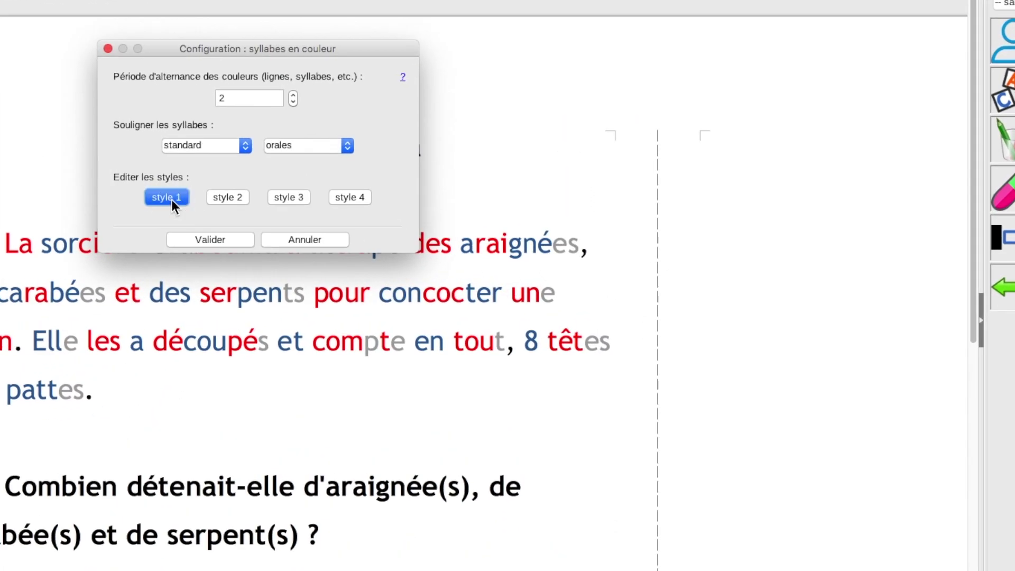
{"action": "left_click", "coordinate": [168, 198]}
{"action": "left_click", "coordinate": [451, 164]}
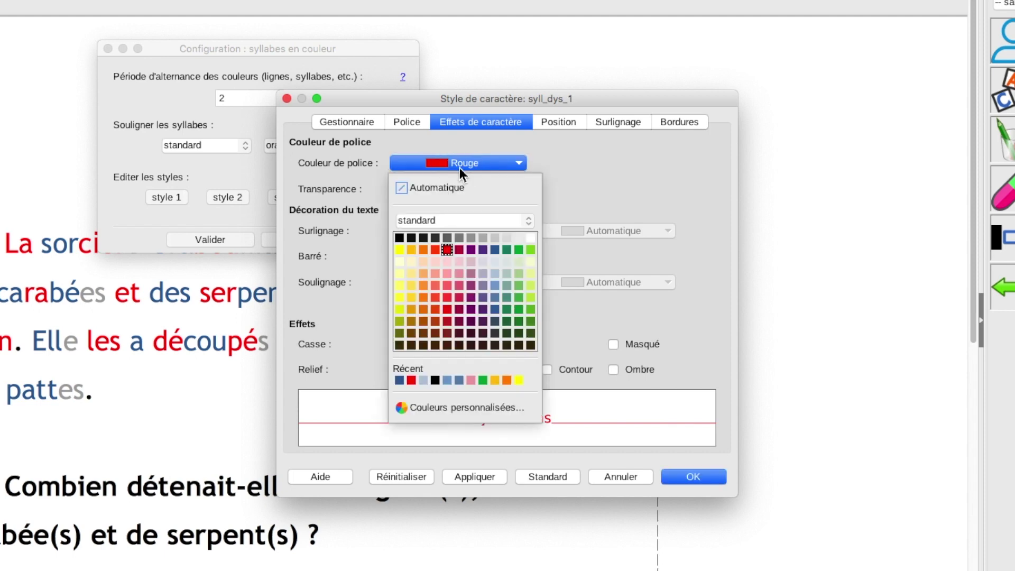
{"action": "left_click", "coordinate": [398, 235]}
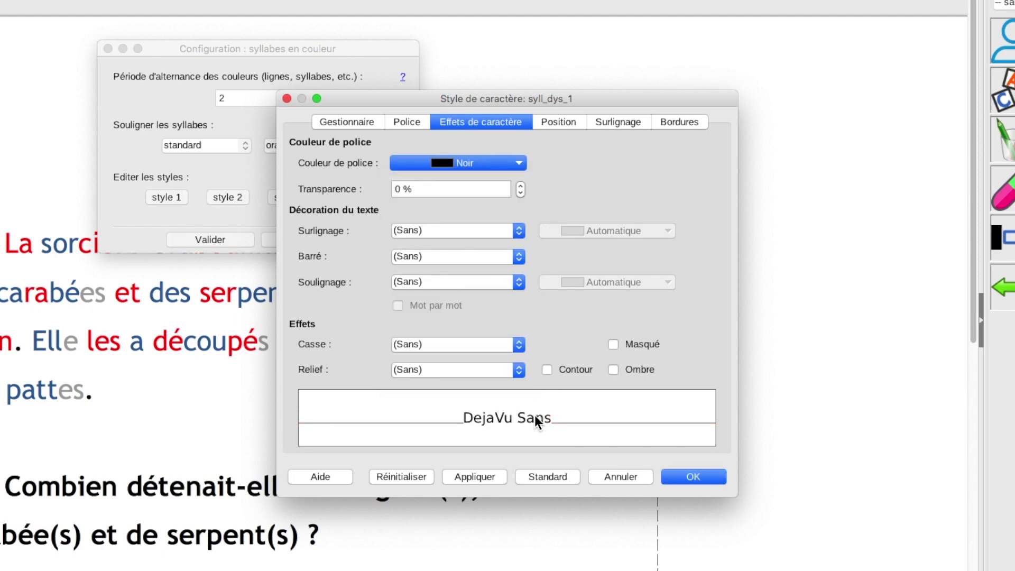
{"action": "left_click", "coordinate": [493, 476]}
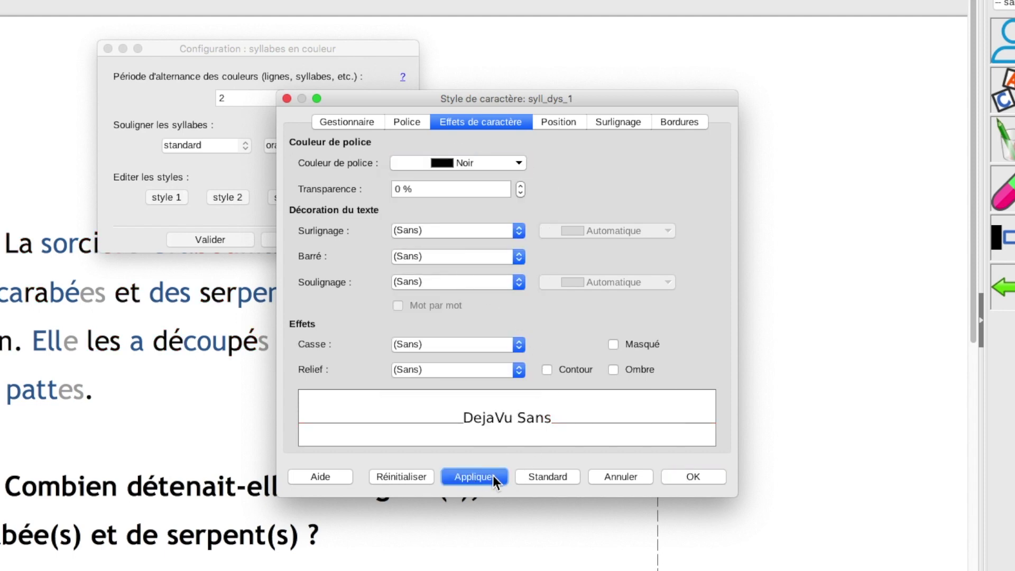
{"action": "left_click", "coordinate": [667, 477]}
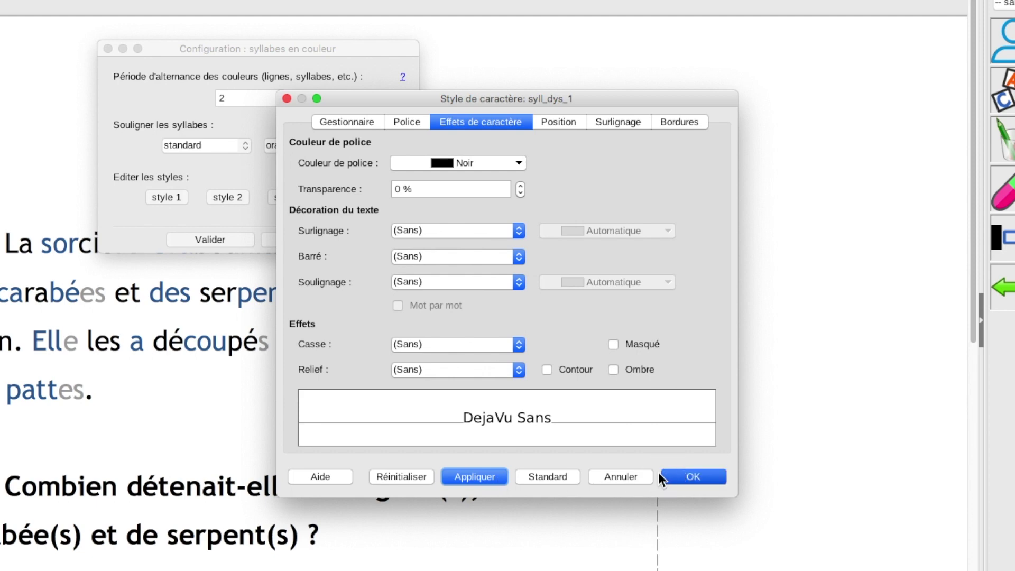
Set the font colour of syllable style 2 to Bleu clair 1.
{"action": "left_click", "coordinate": [236, 196]}
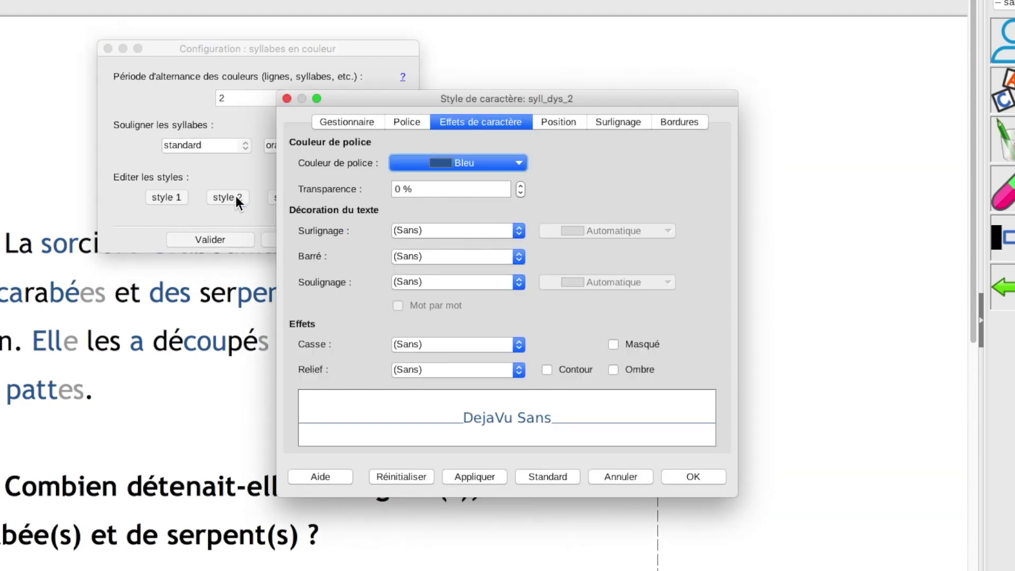
{"action": "left_click", "coordinate": [471, 167]}
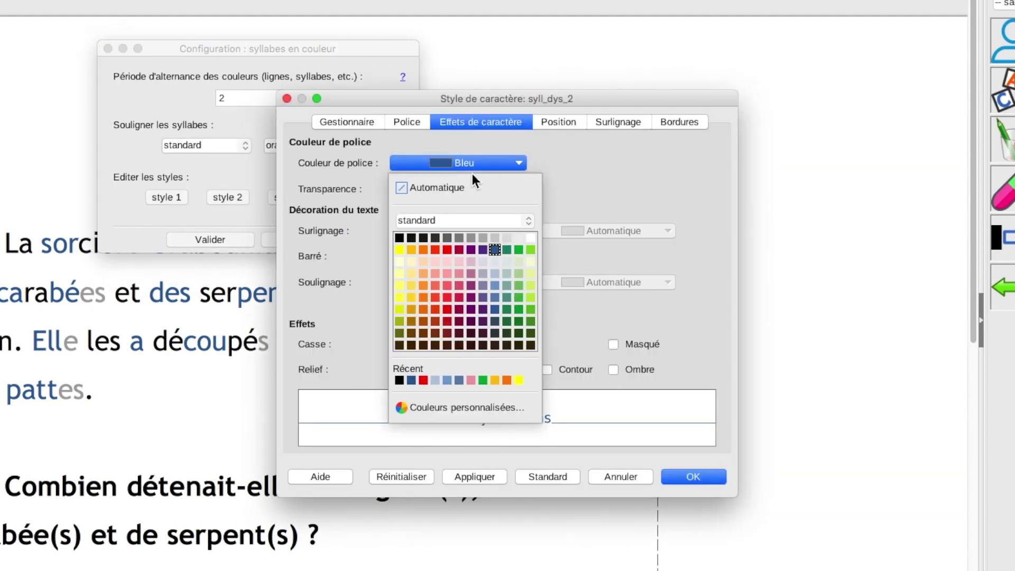
{"action": "left_click", "coordinate": [494, 274]}
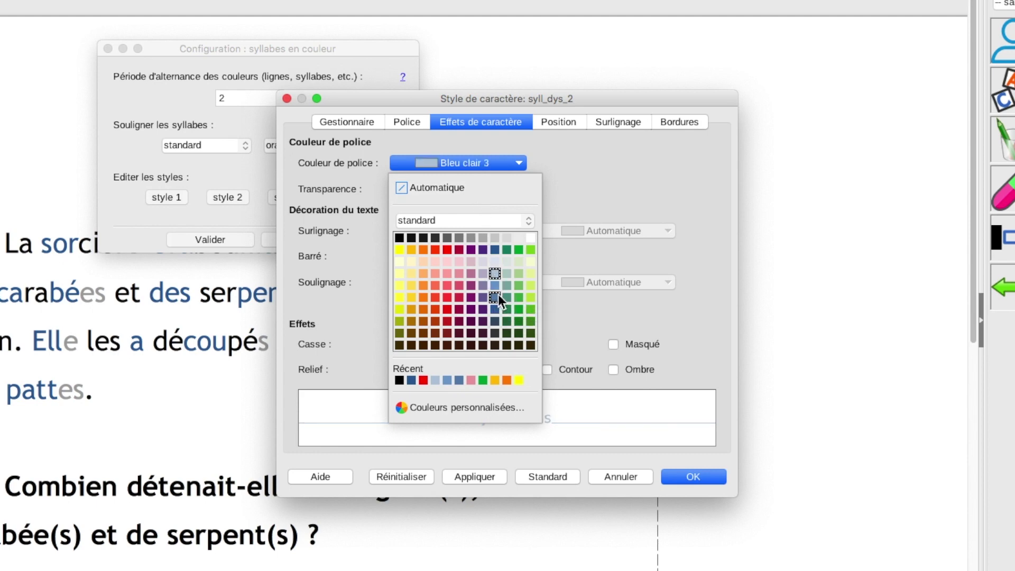
{"action": "left_click", "coordinate": [495, 297]}
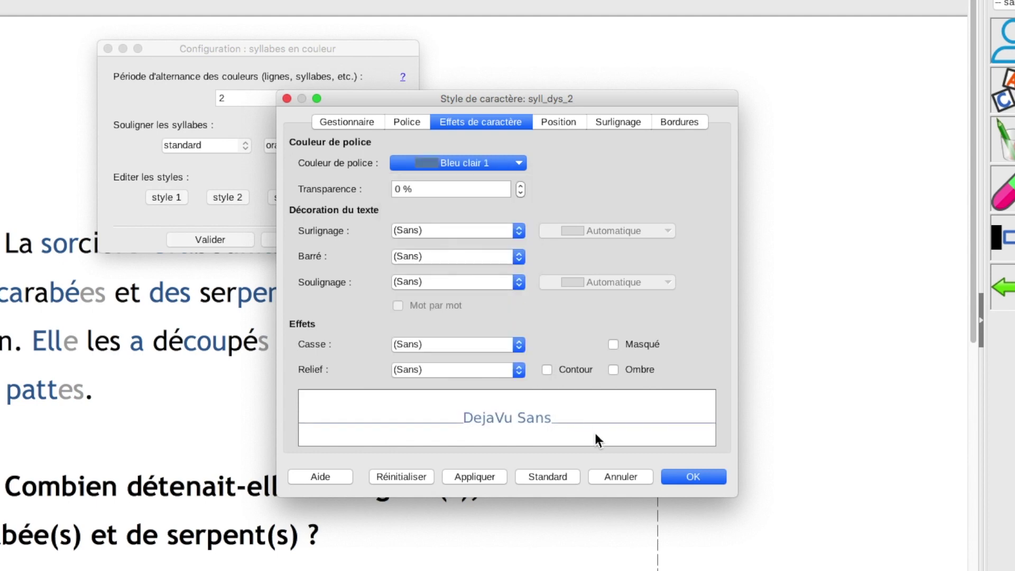
{"action": "left_click", "coordinate": [499, 476]}
{"action": "left_click", "coordinate": [686, 475]}
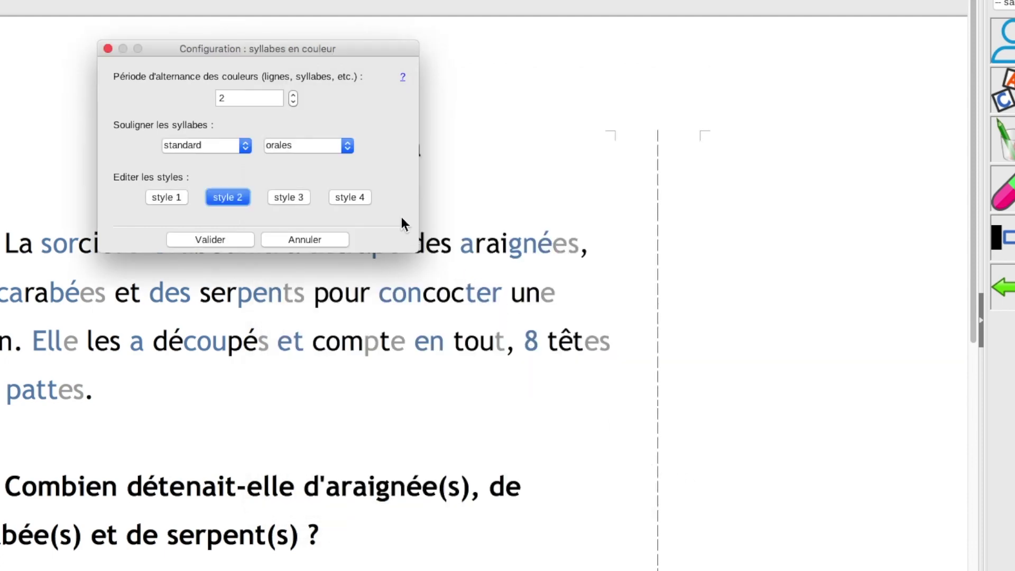
Review the written and oral syllable options, keep "orales", and validate the coloured-syllables configuration.
{"action": "left_click", "coordinate": [348, 145]}
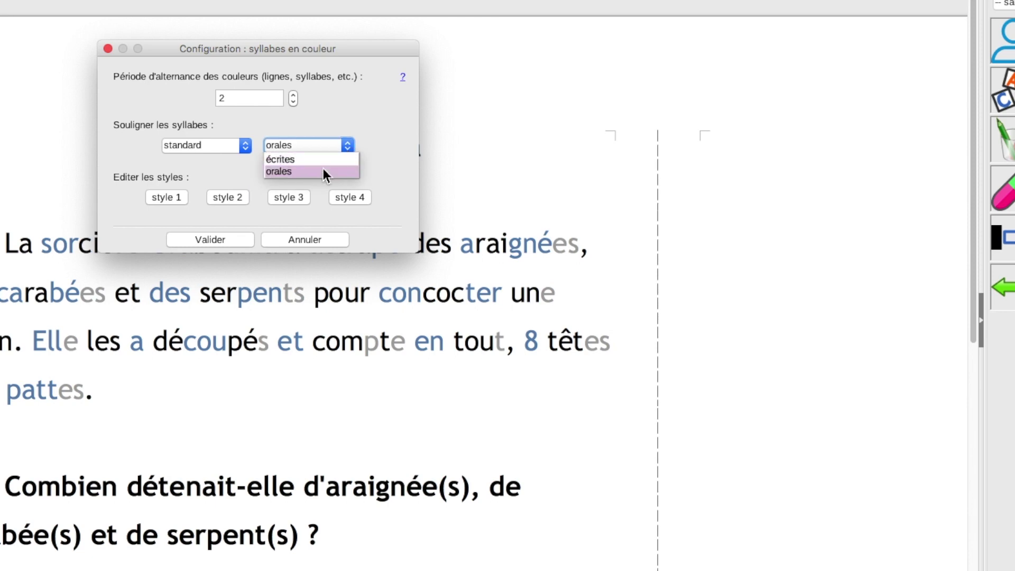
{"action": "left_click", "coordinate": [395, 181]}
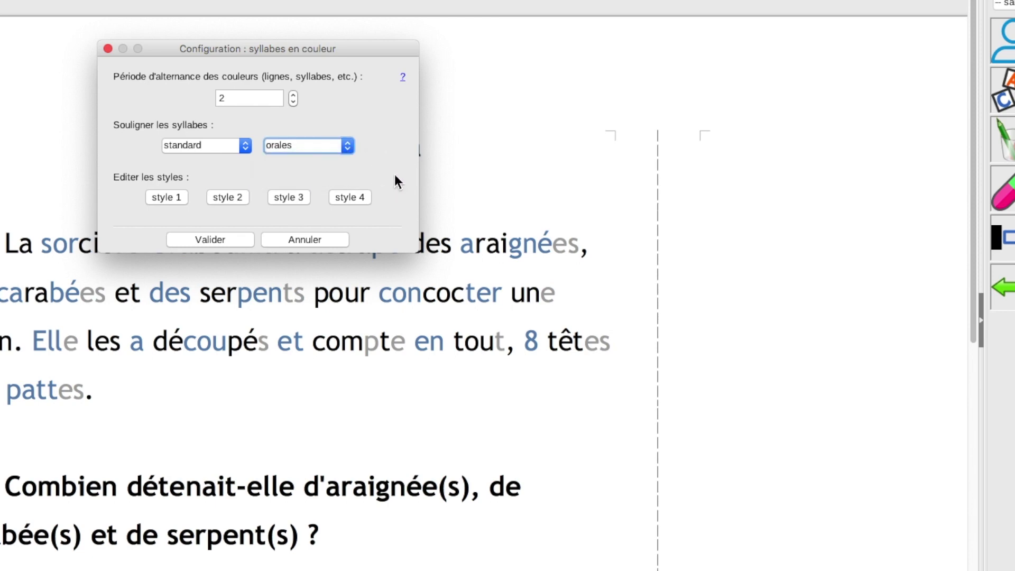
{"action": "left_click", "coordinate": [236, 236]}
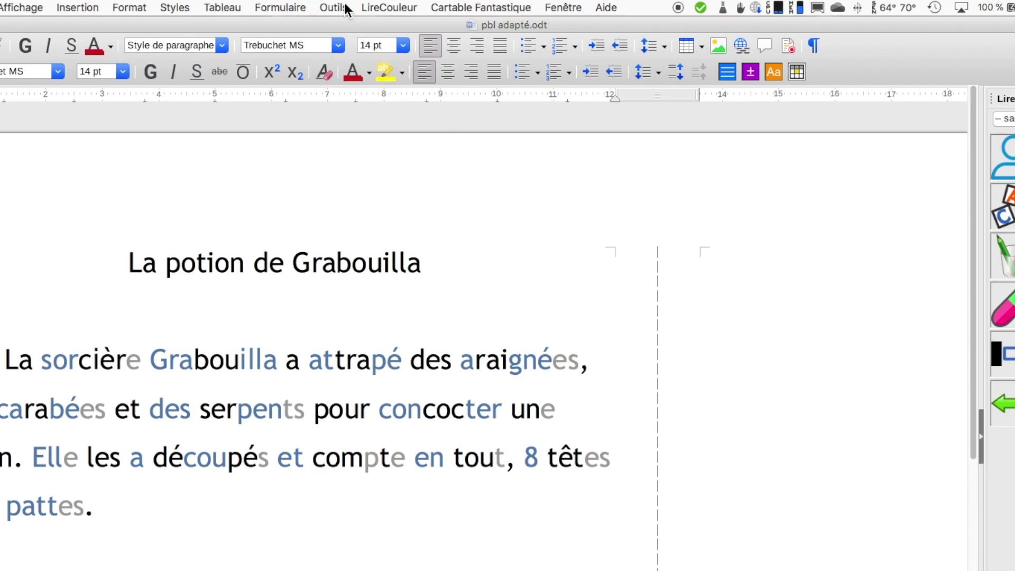
Configure the silent-letters character style with an Ondulation underline and apply it.
{"action": "left_click", "coordinate": [385, 8]}
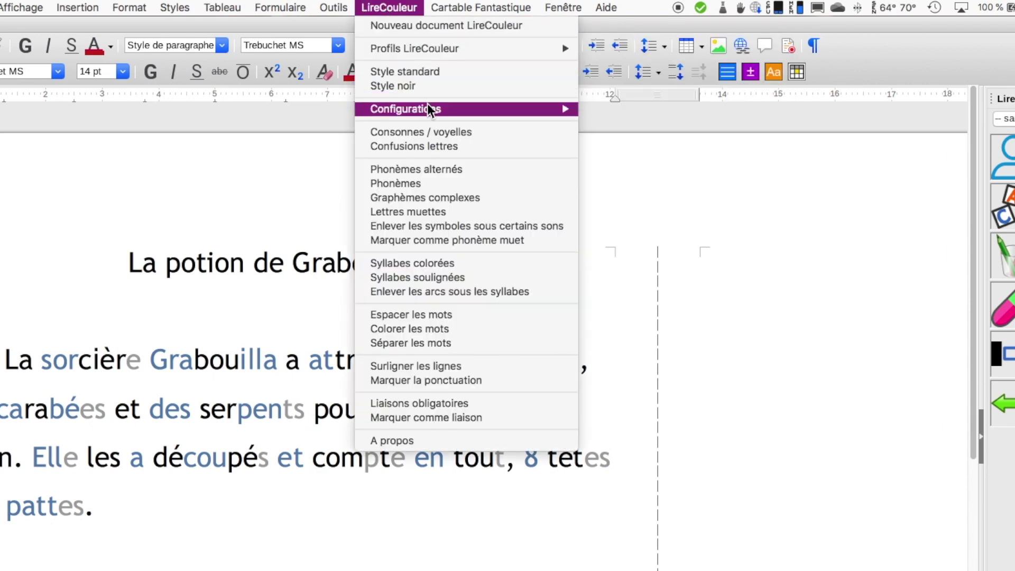
{"action": "mouse_move", "coordinate": [428, 109]}
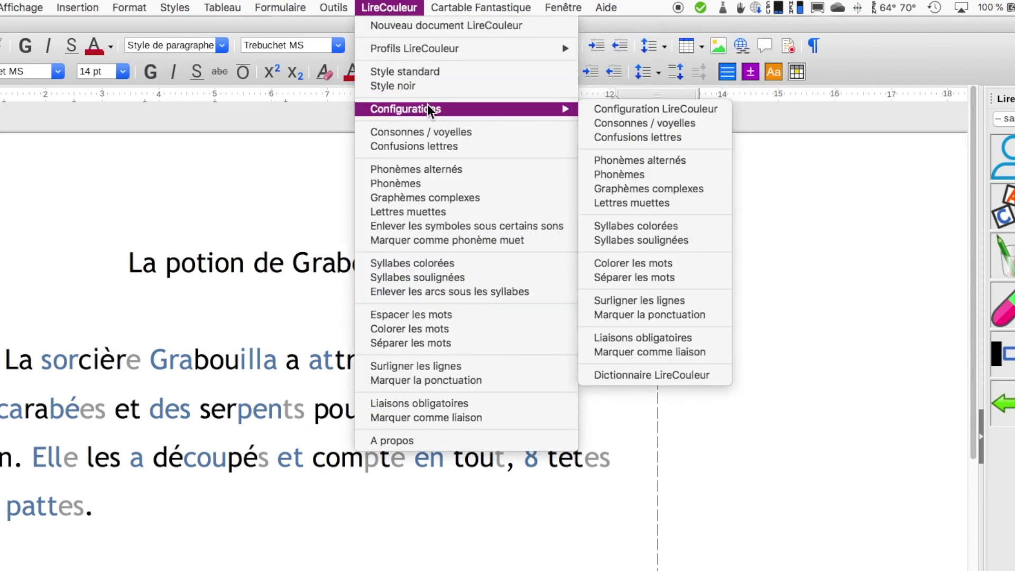
{"action": "left_click", "coordinate": [682, 204]}
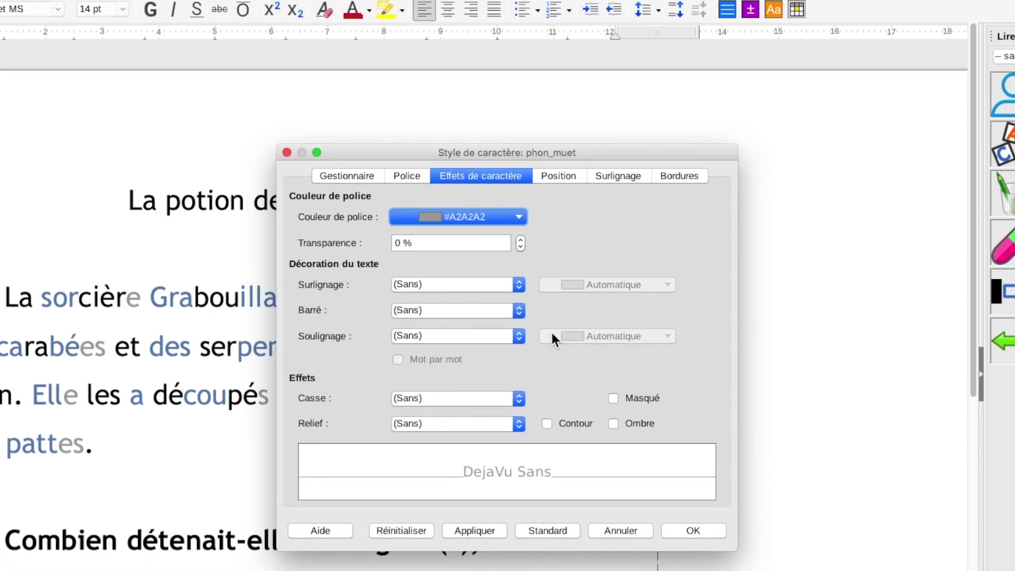
{"action": "left_click", "coordinate": [519, 336]}
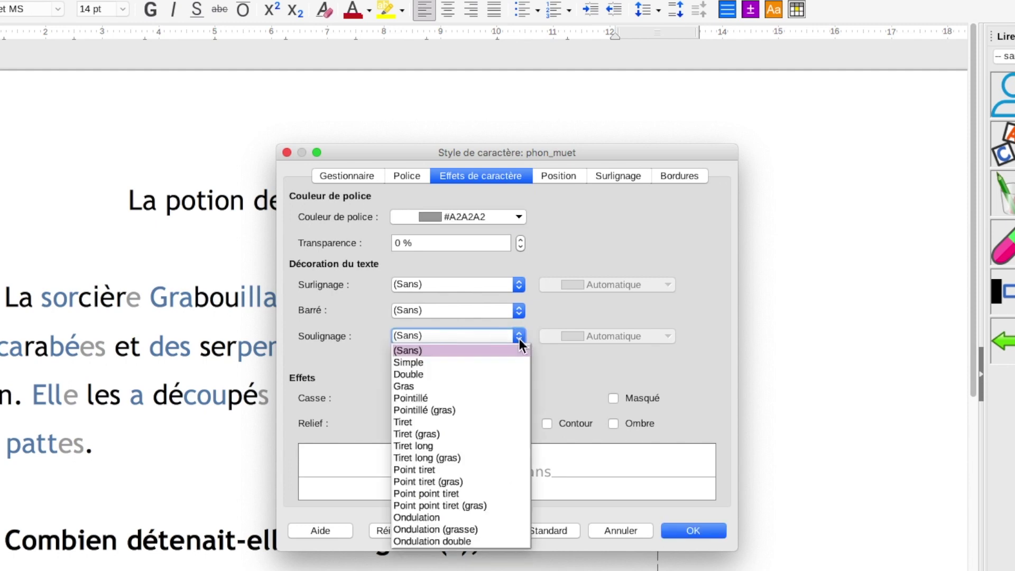
{"action": "left_click", "coordinate": [454, 515]}
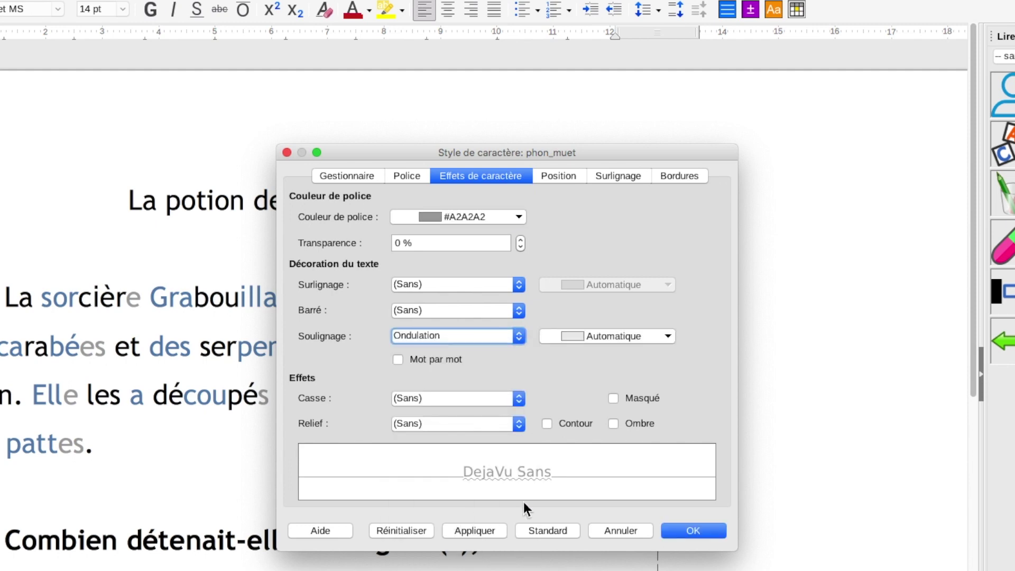
{"action": "left_click", "coordinate": [483, 526]}
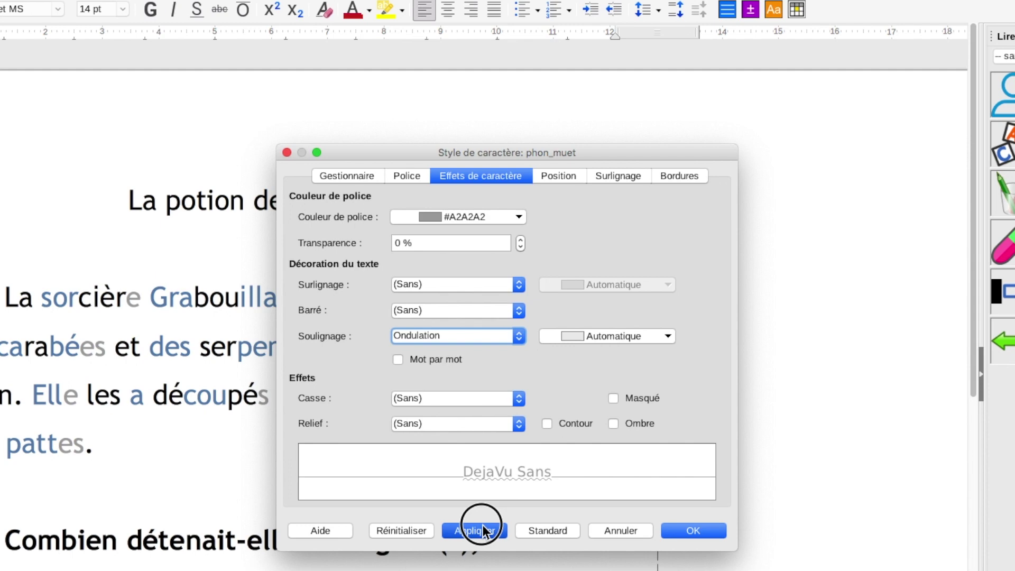
{"action": "left_click", "coordinate": [703, 527]}
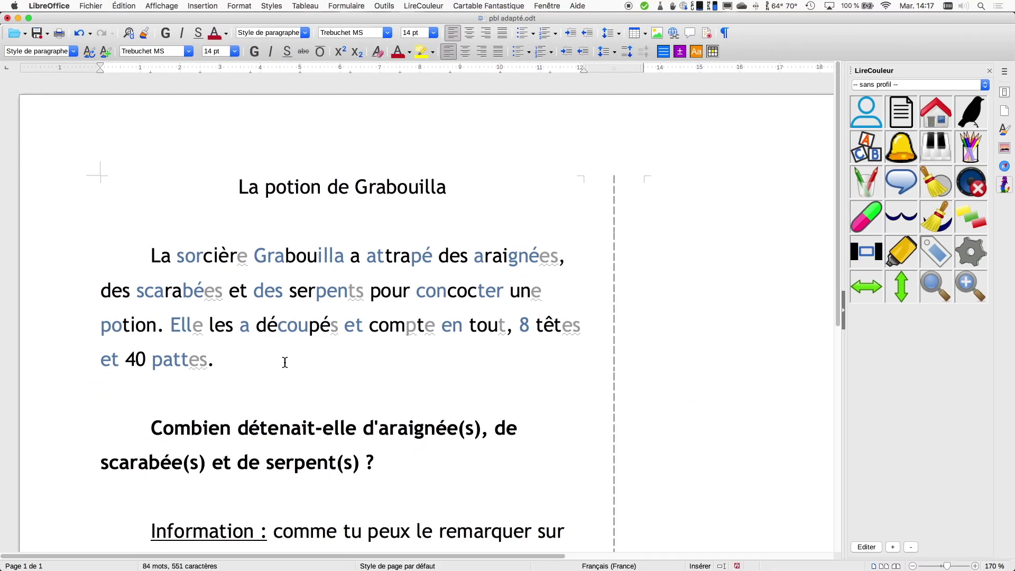
Reset the story paragraph under the title, from "La sorcière" to "pattes.", to the plain black-on-white style.
{"action": "left_click_drag", "start_coordinate": [235, 362], "coordinate": [145, 253]}
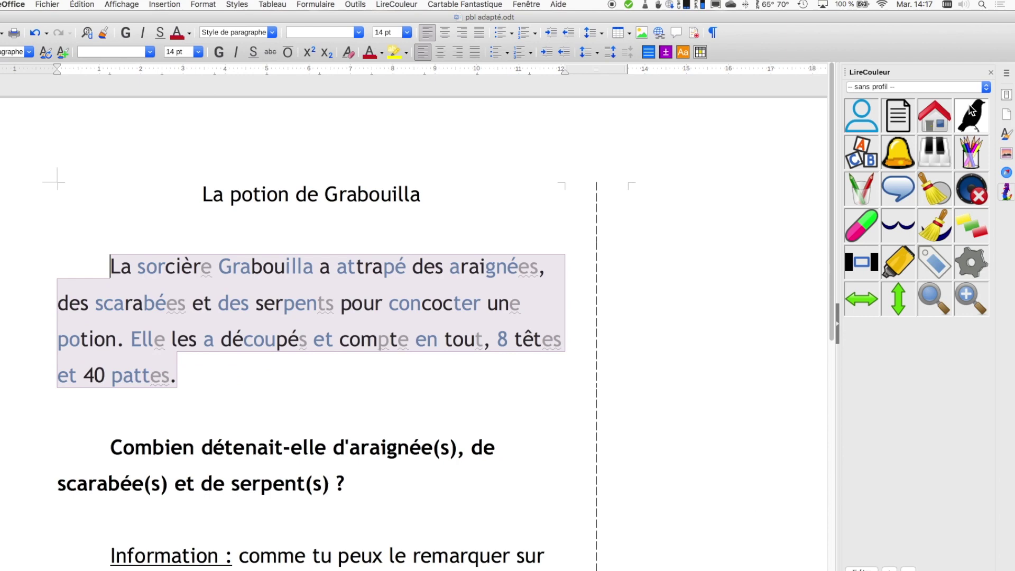
{"action": "left_click", "coordinate": [972, 132]}
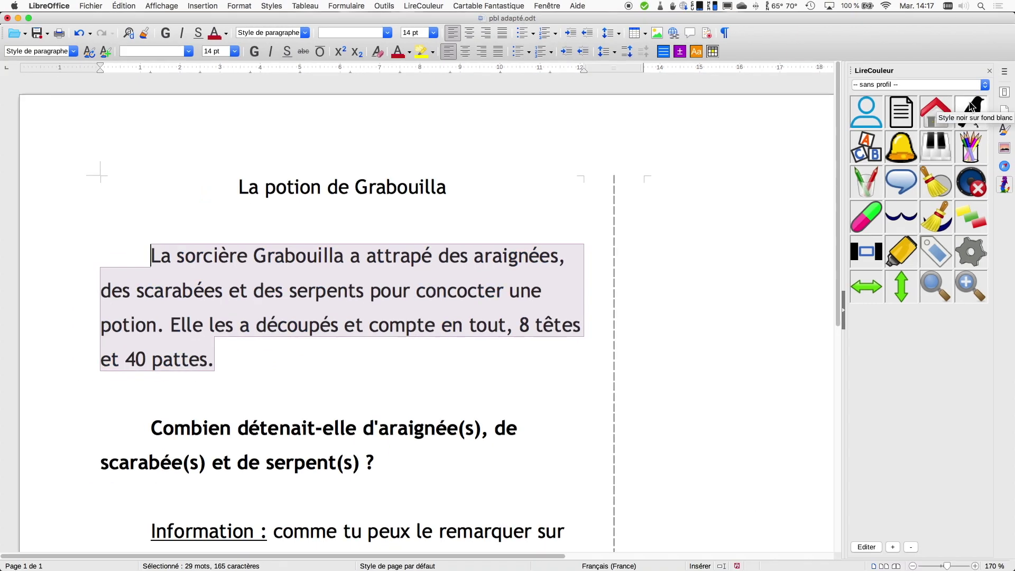
{"action": "left_click", "coordinate": [508, 380]}
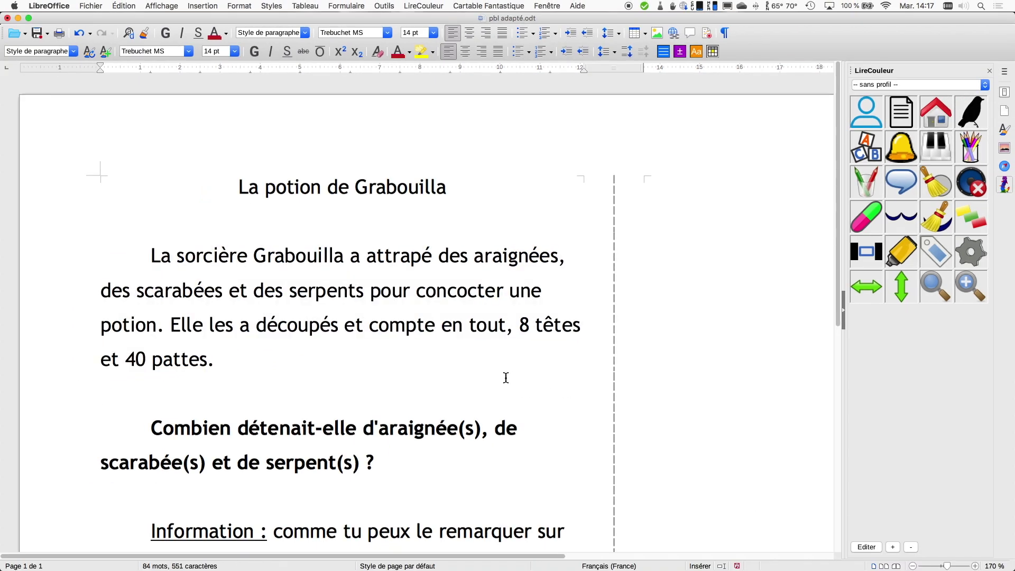
Underline the syllables with arcs in the words "Grabouilla", "araignées" and "scarabées" of the story paragraph.
{"action": "double_click", "coordinate": [318, 255]}
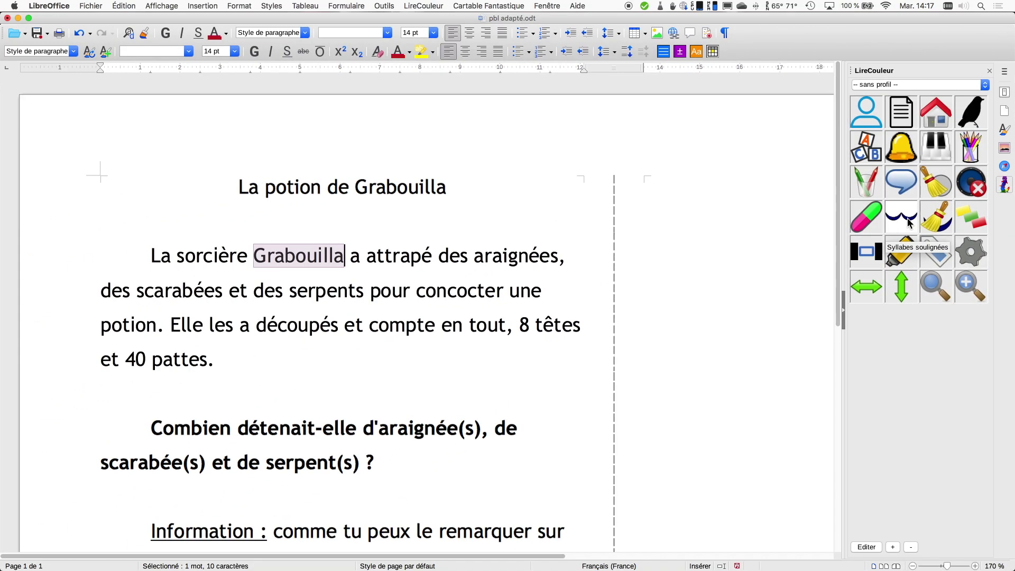
{"action": "left_click", "coordinate": [910, 222]}
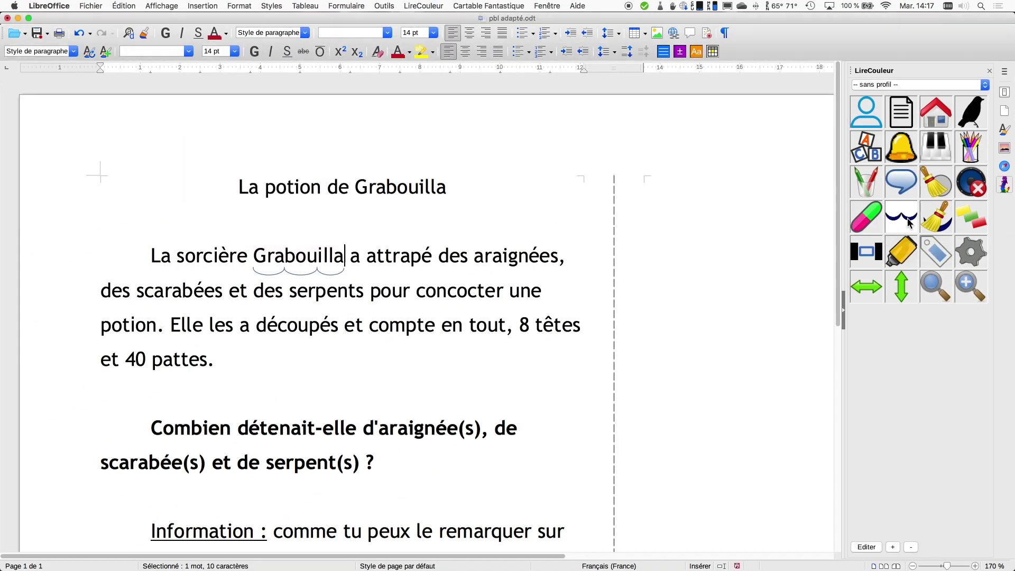
{"action": "double_click", "coordinate": [506, 255]}
{"action": "left_click", "coordinate": [894, 228]}
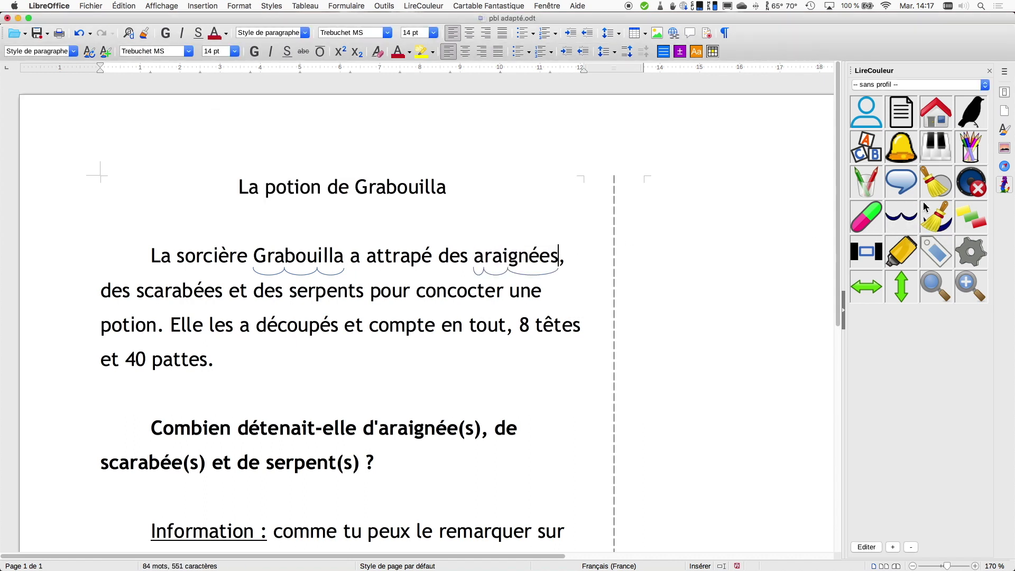
{"action": "double_click", "coordinate": [189, 292]}
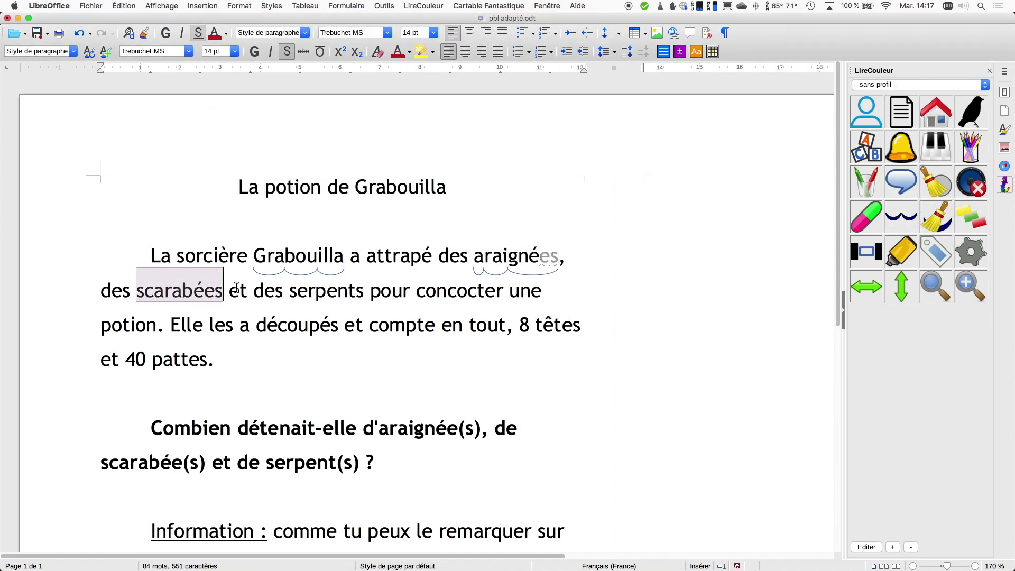
{"action": "left_click", "coordinate": [912, 218]}
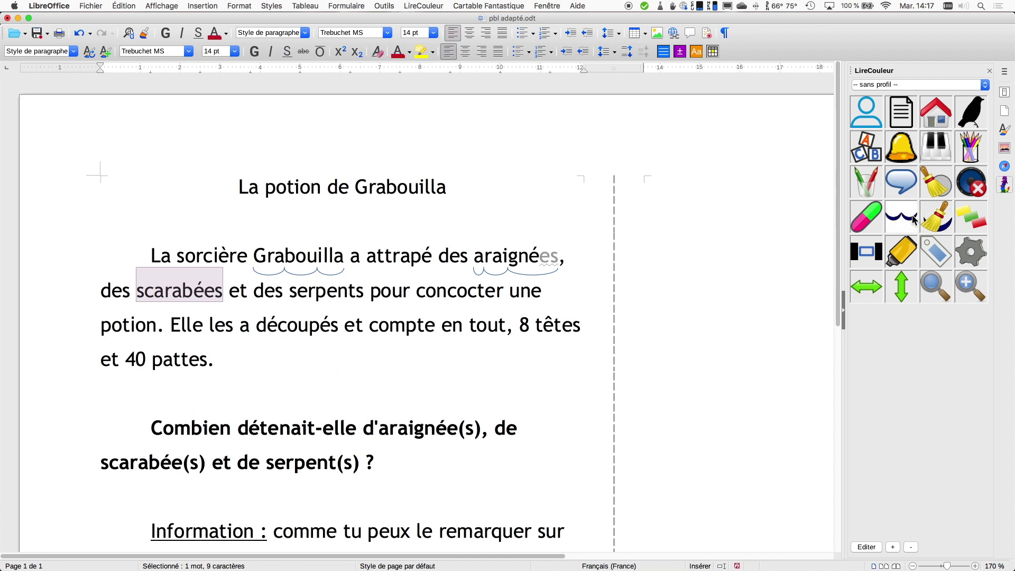
{"action": "left_click", "coordinate": [911, 189]}
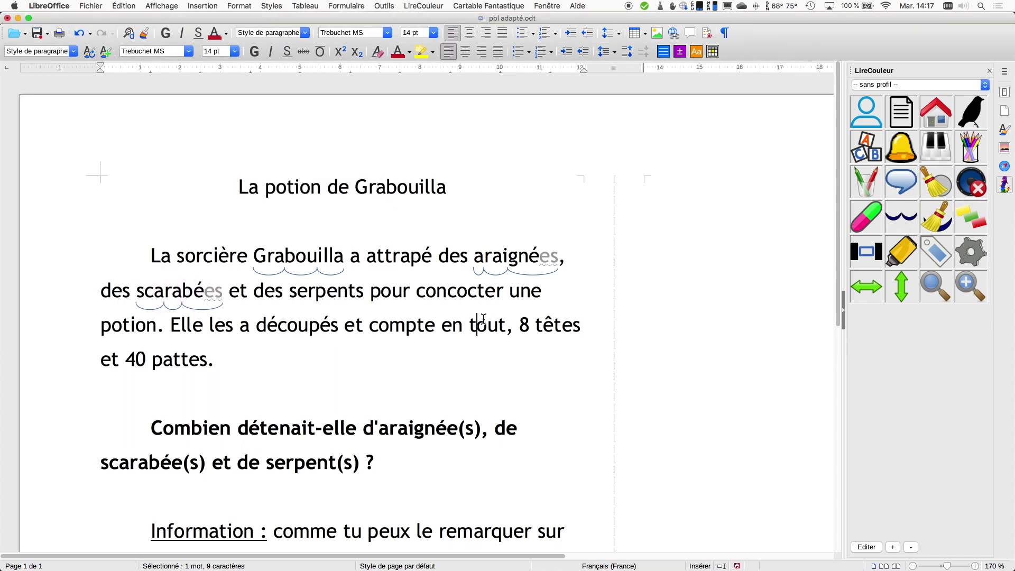
{"action": "left_click", "coordinate": [477, 324]}
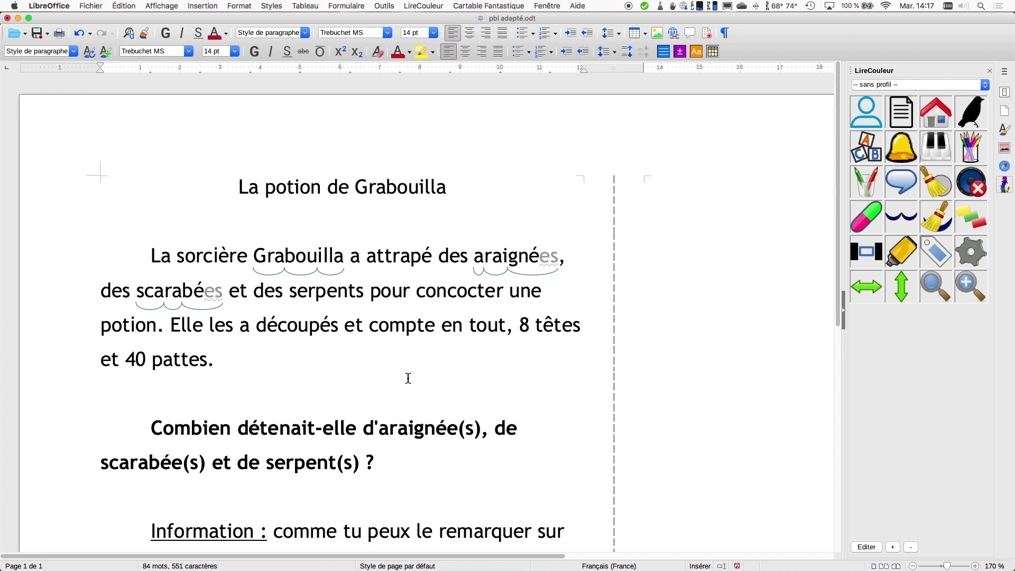
Space out the words throughout the story paragraph, from "La sorcière" to "pattes.".
{"action": "left_click_drag", "start_coordinate": [227, 362], "coordinate": [152, 260]}
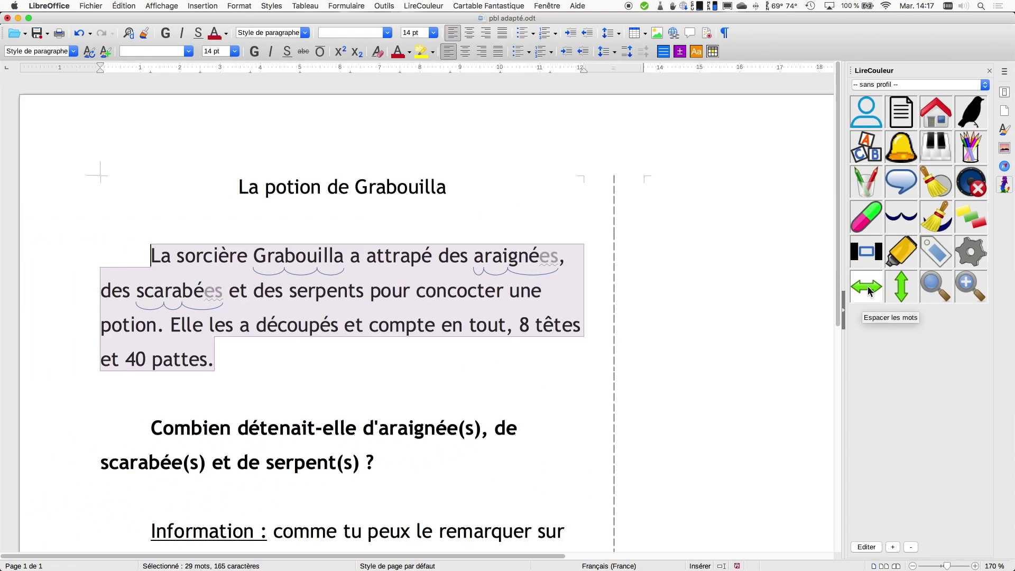
{"action": "left_click", "coordinate": [793, 296]}
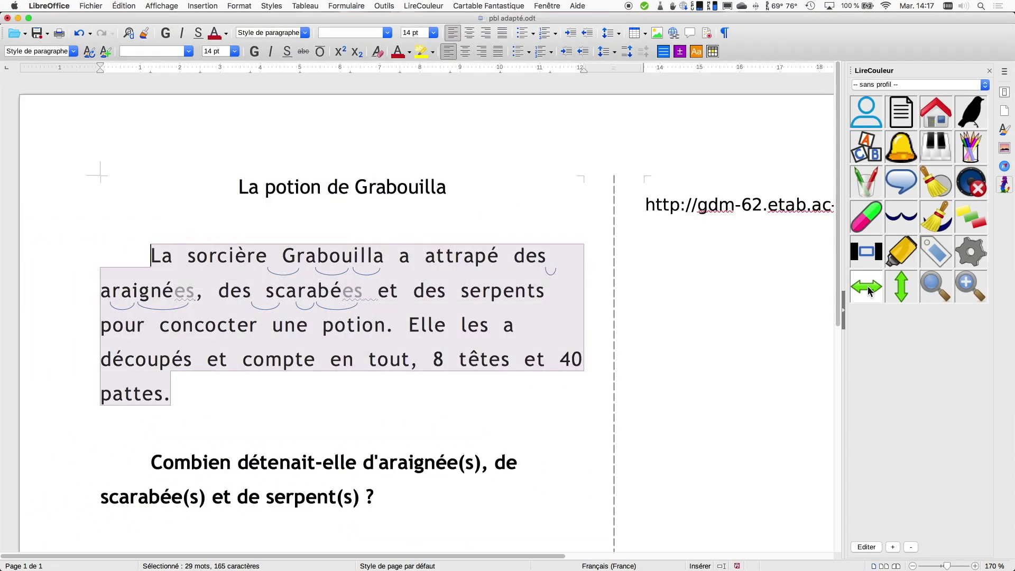
{"action": "left_click", "coordinate": [605, 365]}
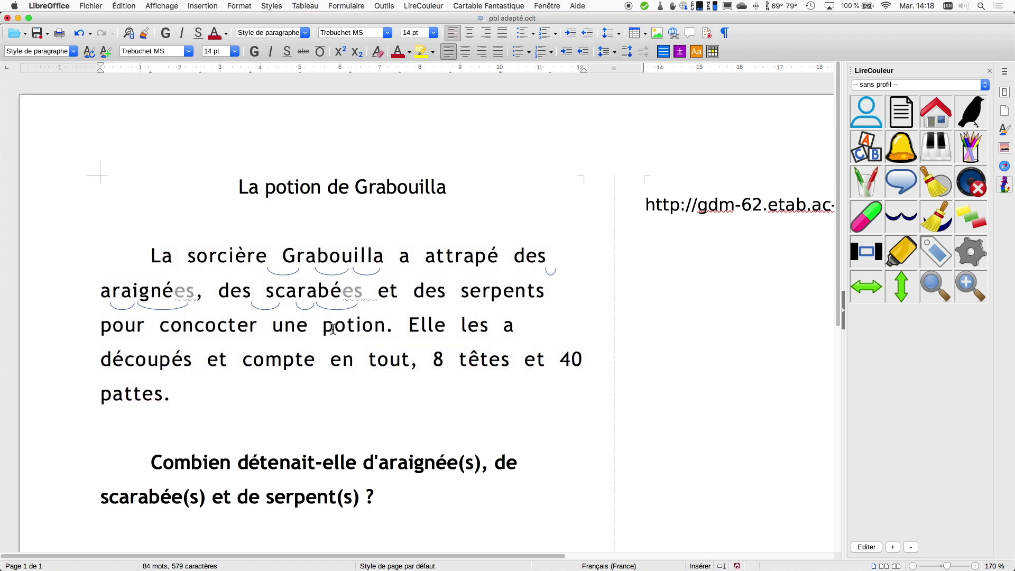
Remove the syllable arcs from the whole story paragraph.
{"action": "left_click_drag", "start_coordinate": [150, 259], "coordinate": [188, 389]}
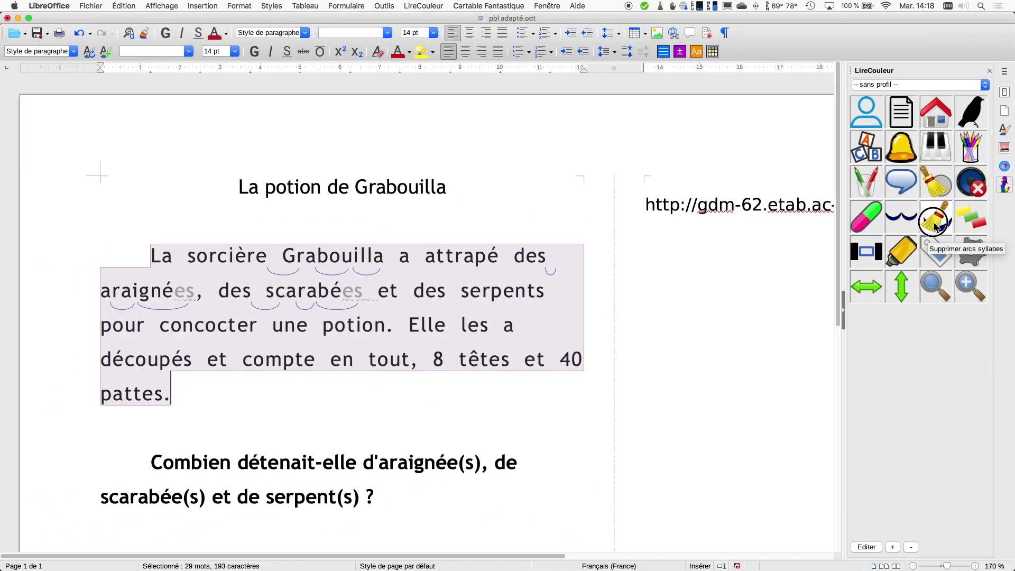
{"action": "left_click", "coordinate": [895, 191]}
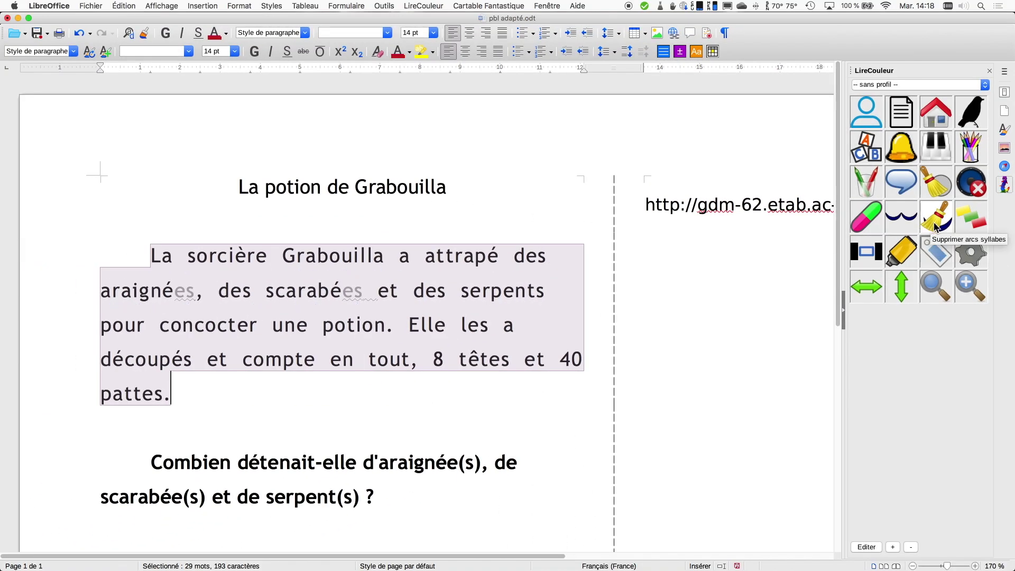
{"action": "left_click", "coordinate": [447, 325]}
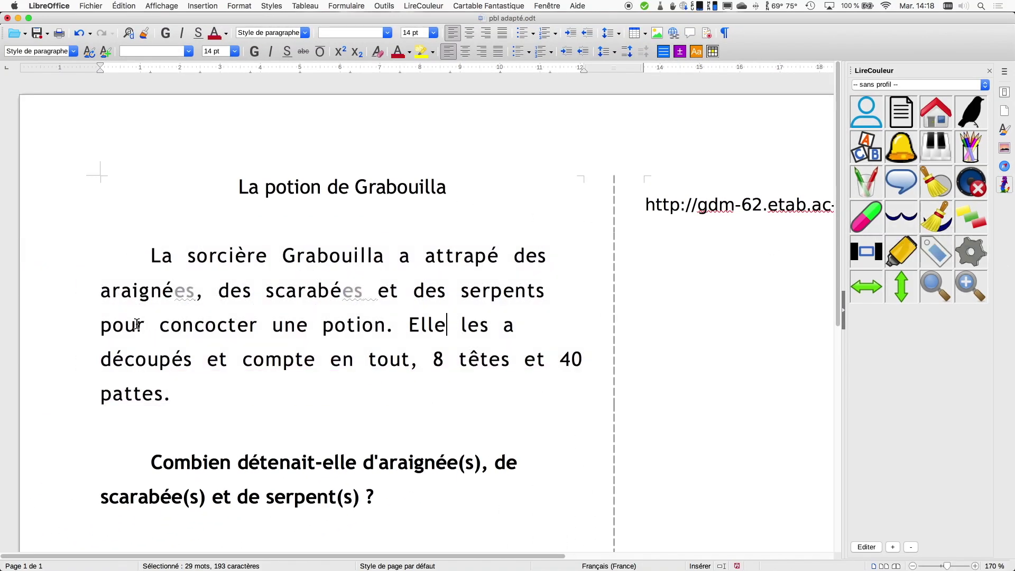
Underline the syllables with arcs in the spaced-out words "araignées" and "scarabées".
{"action": "double_click", "coordinate": [147, 290]}
{"action": "left_click", "coordinate": [903, 226]}
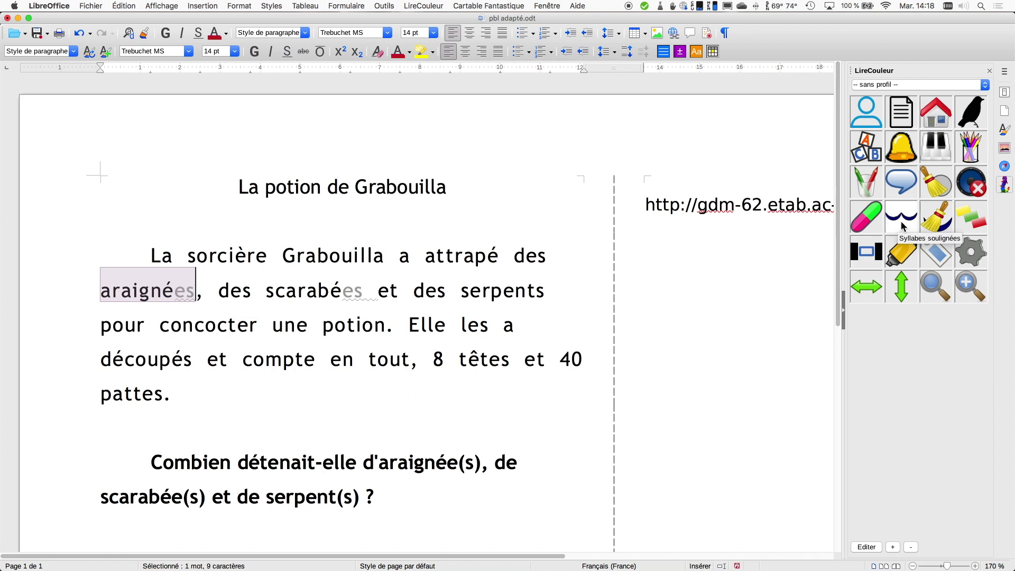
{"action": "double_click", "coordinate": [335, 287]}
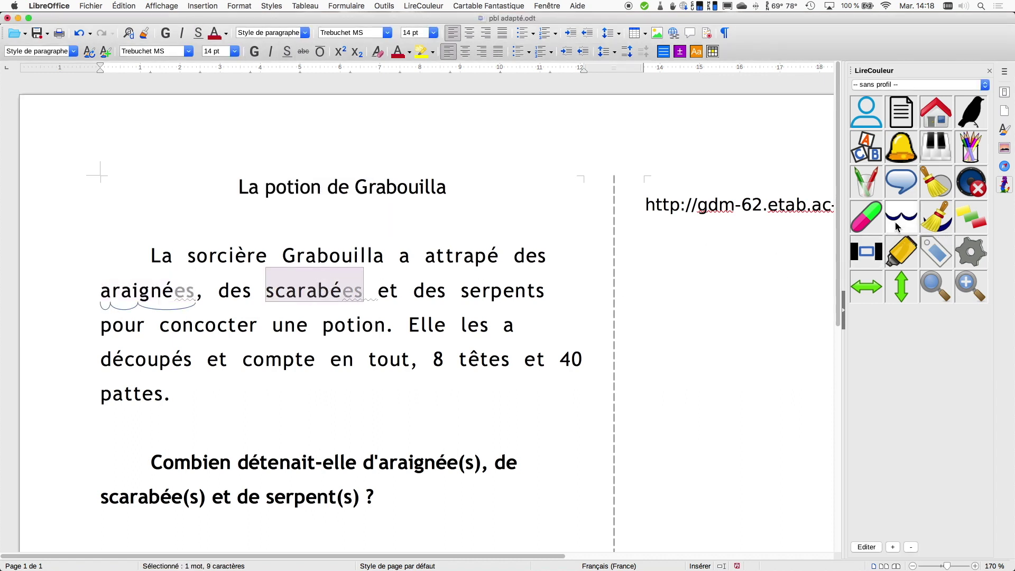
{"action": "left_click", "coordinate": [901, 225]}
{"action": "left_click", "coordinate": [542, 381]}
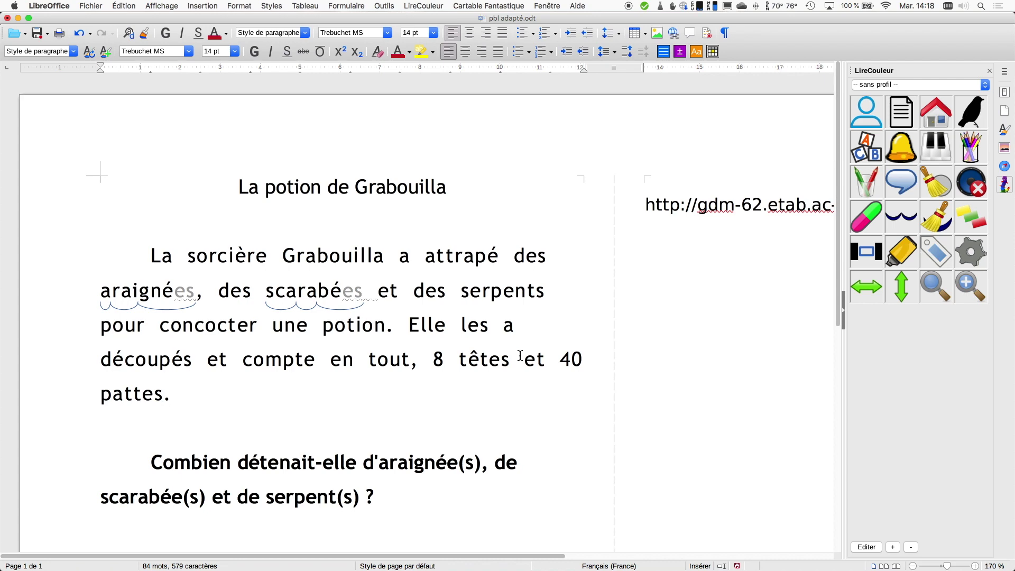
Highlight the complex graphemes in the "Information :" paragraph.
{"action": "scroll", "coordinate": [335, 369], "scroll_direction": "down", "scroll_amount": 5}
{"action": "triple_click", "coordinate": [206, 425]}
{"action": "left_click", "coordinate": [423, 6]}
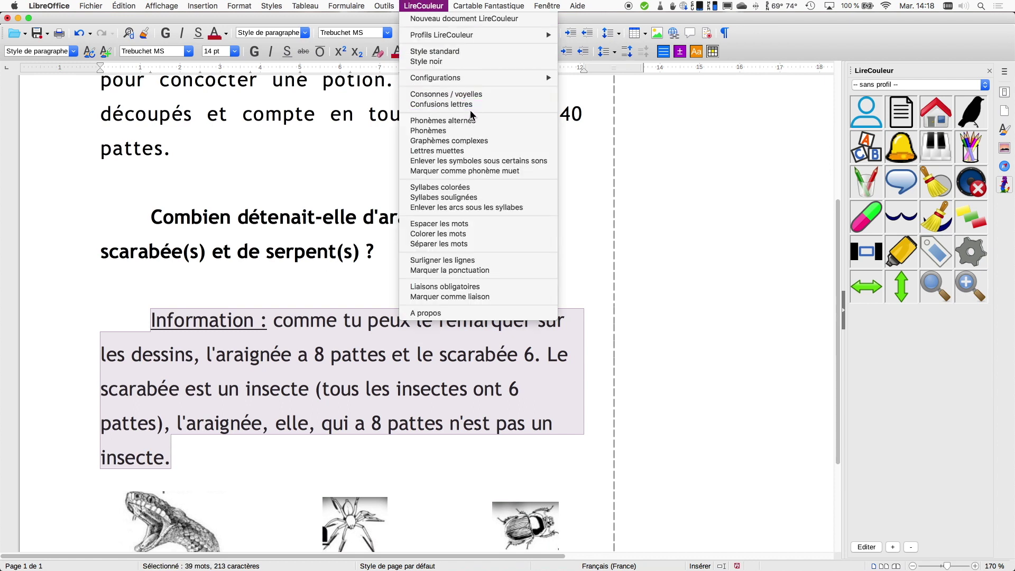
{"action": "left_click", "coordinate": [476, 141]}
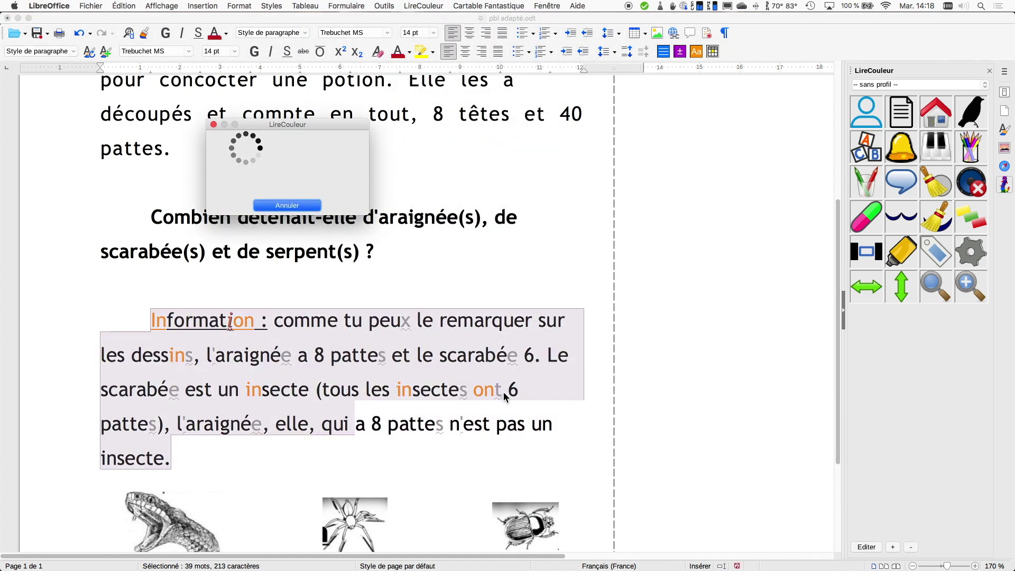
{"action": "left_click", "coordinate": [500, 390]}
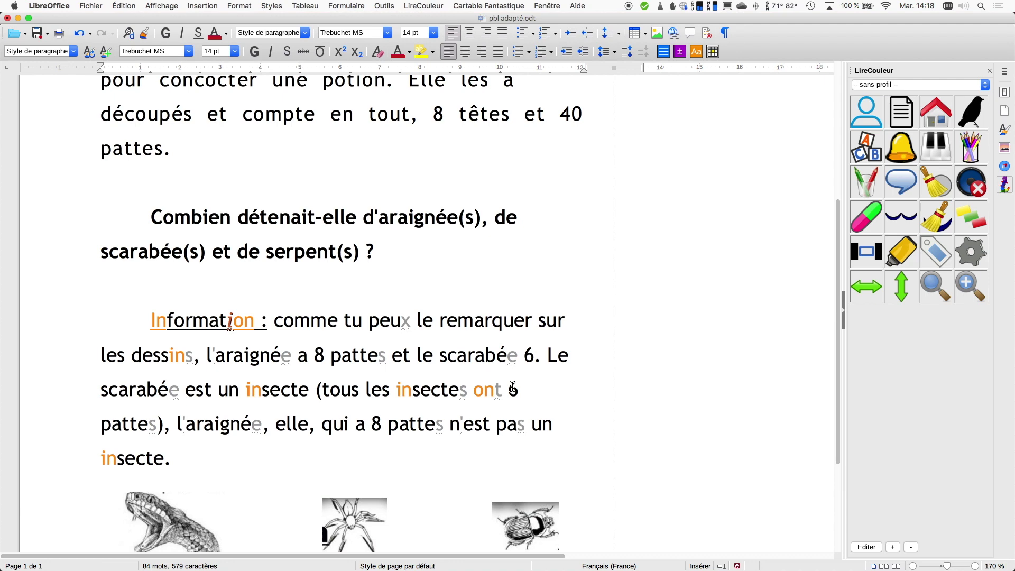
Undo the complex-grapheme colouring of the "Information :" paragraph and apply the Phonèmes colouring to it instead.
{"action": "left_click_drag", "start_coordinate": [185, 457], "coordinate": [211, 329]}
{"action": "key", "text": "super+z"}
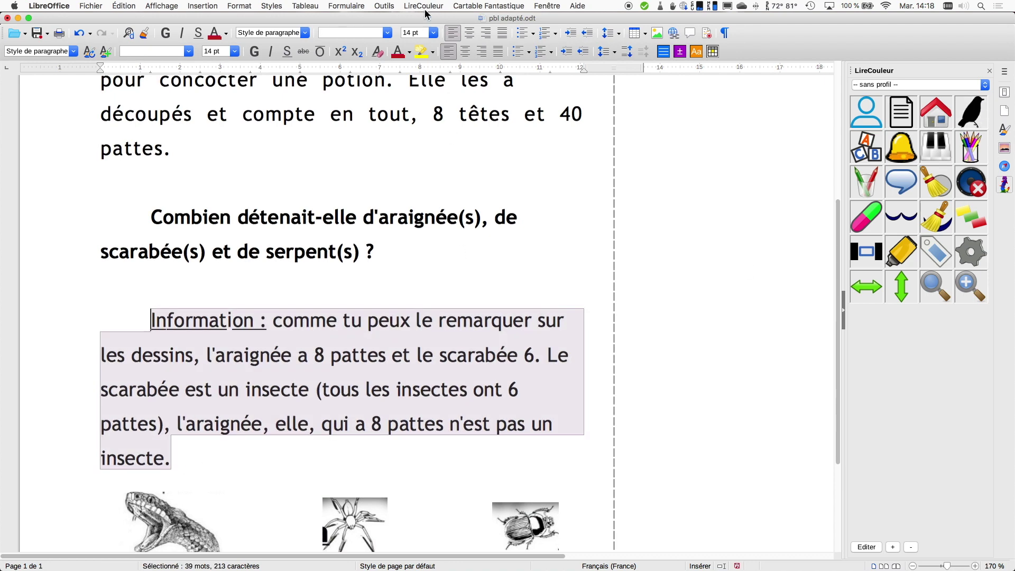
{"action": "left_click", "coordinate": [423, 6]}
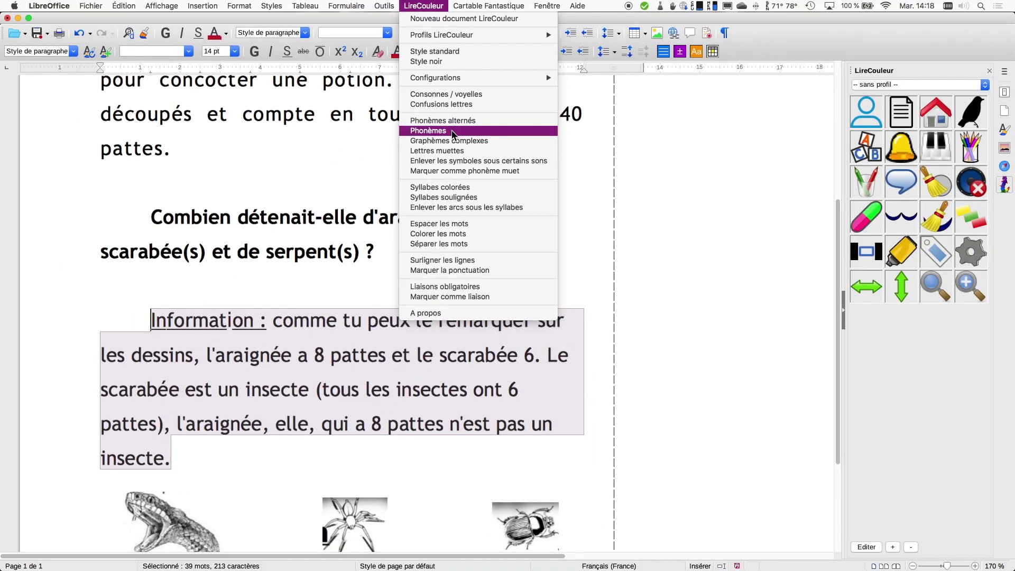
{"action": "left_click", "coordinate": [424, 193]}
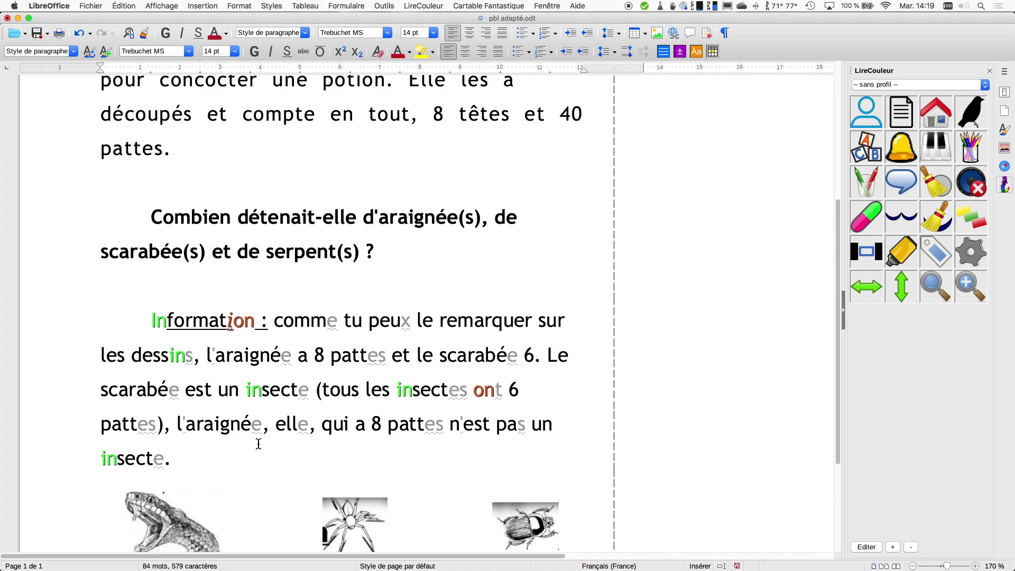
Open the LireCouleur Phonèmes configuration, review which phonemes are selected, and close it without changes.
{"action": "left_click", "coordinate": [428, 7]}
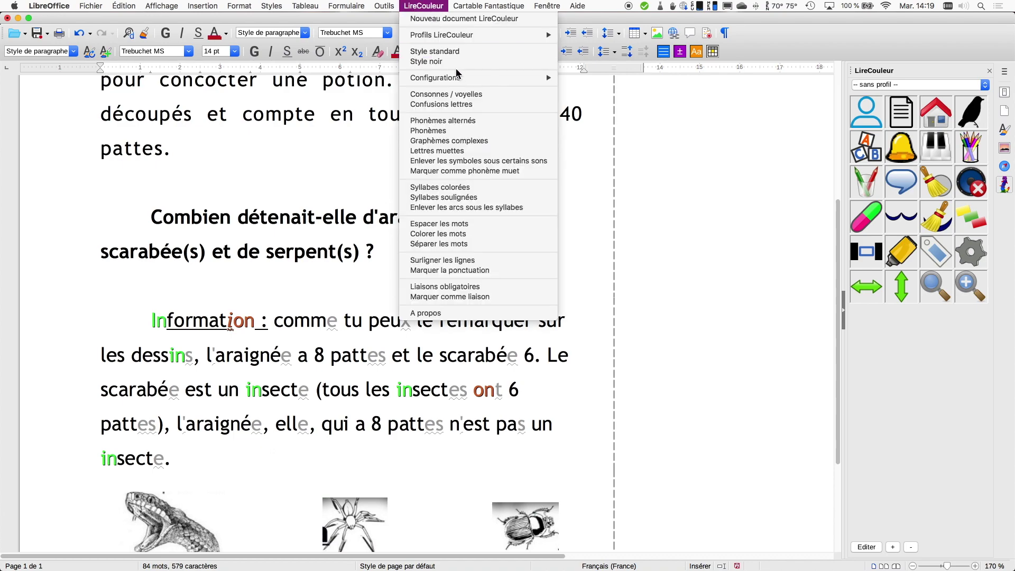
{"action": "mouse_move", "coordinate": [458, 78]}
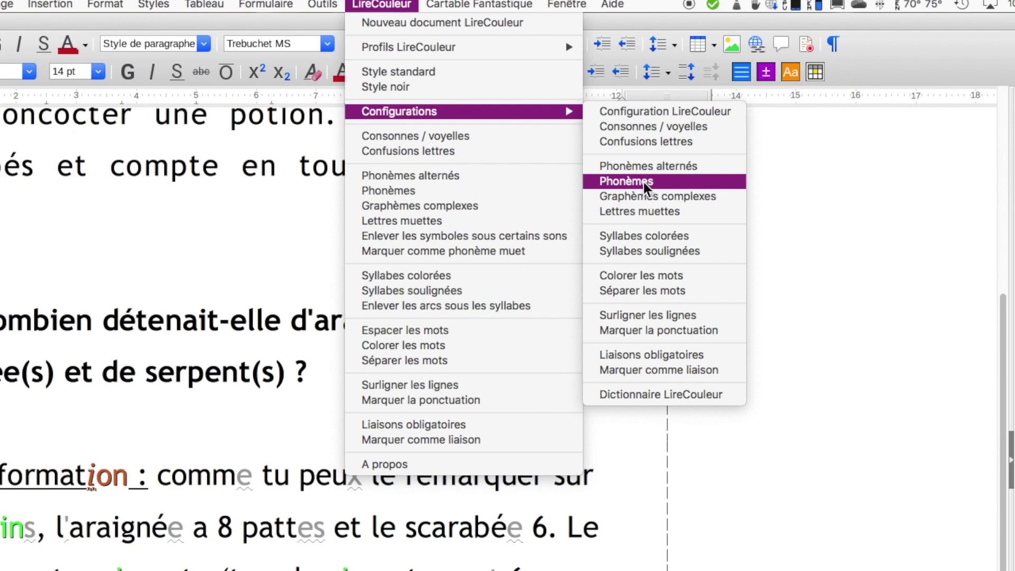
{"action": "left_click", "coordinate": [643, 182]}
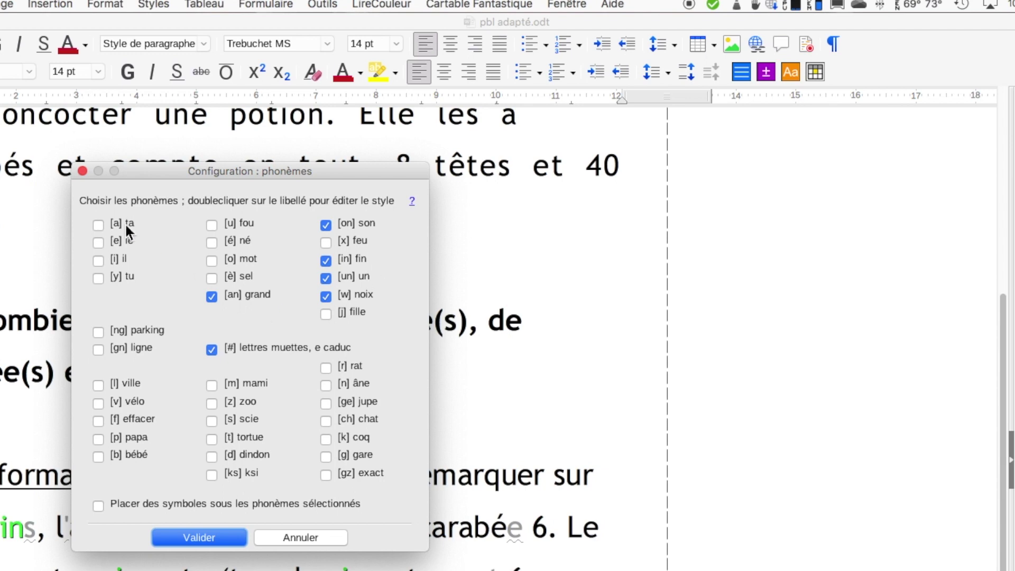
{"action": "left_click", "coordinate": [82, 171]}
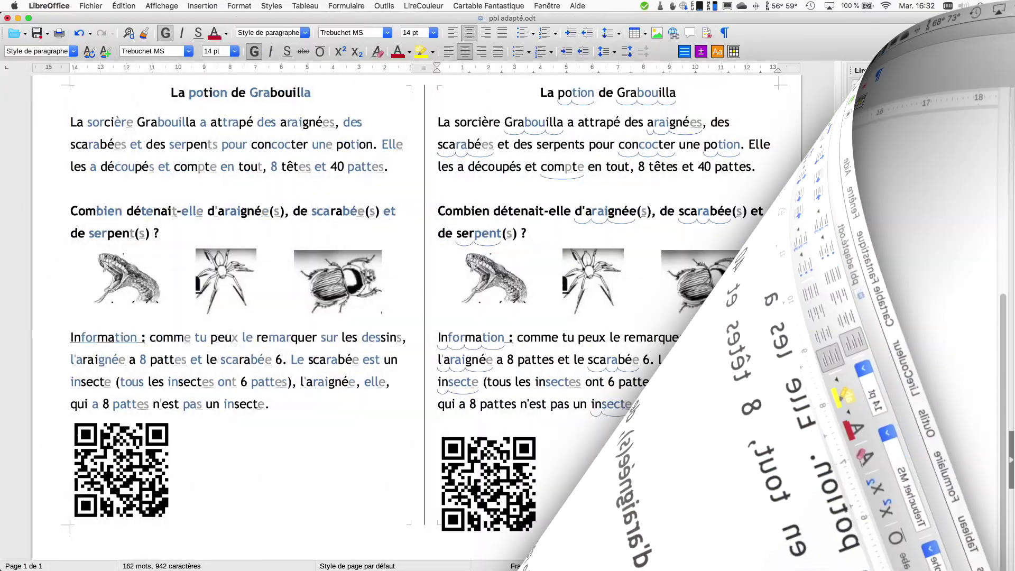